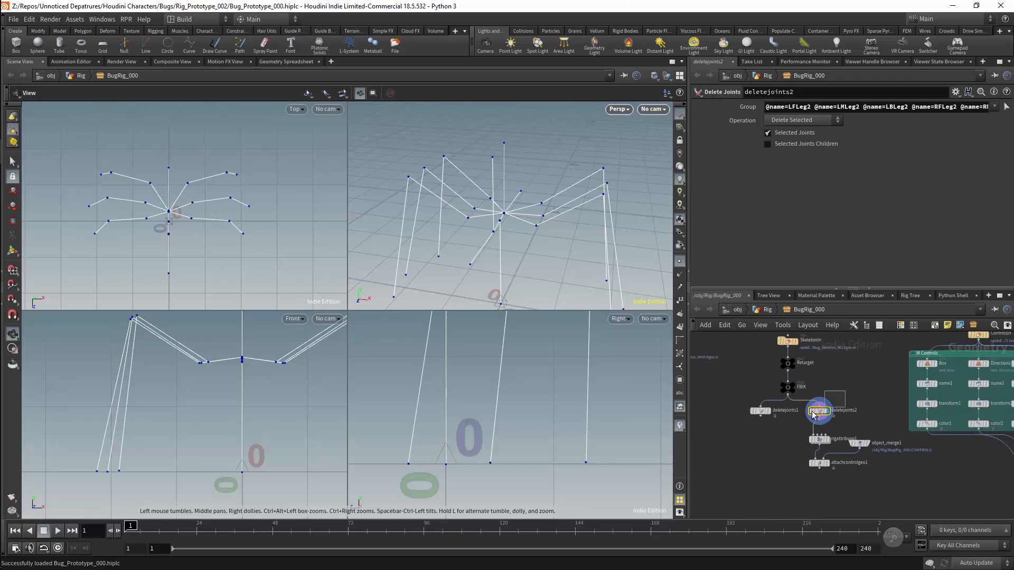
pyautogui.click(790, 107)
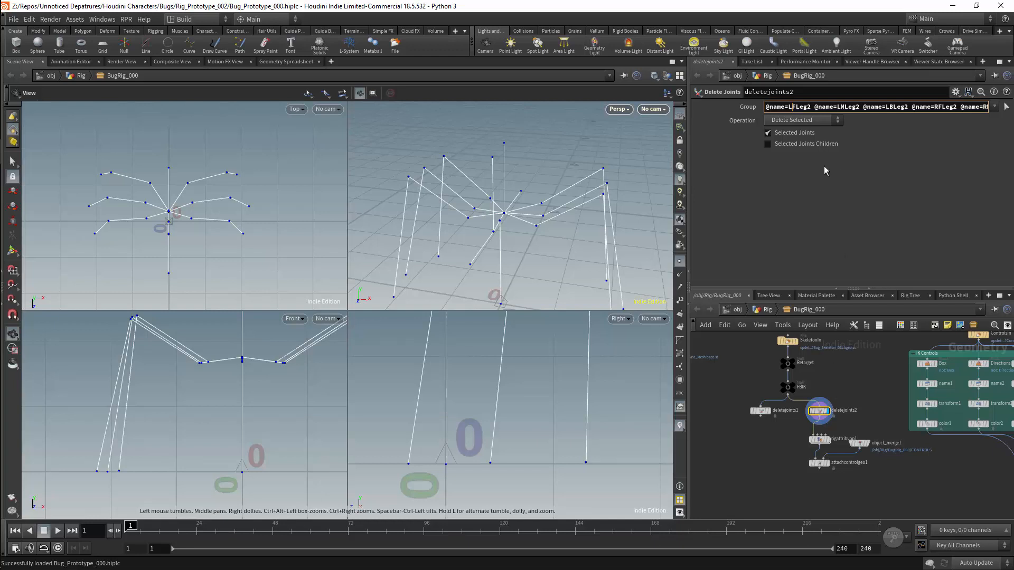
pyautogui.press('Delete')
pyautogui.press('BackSpace')
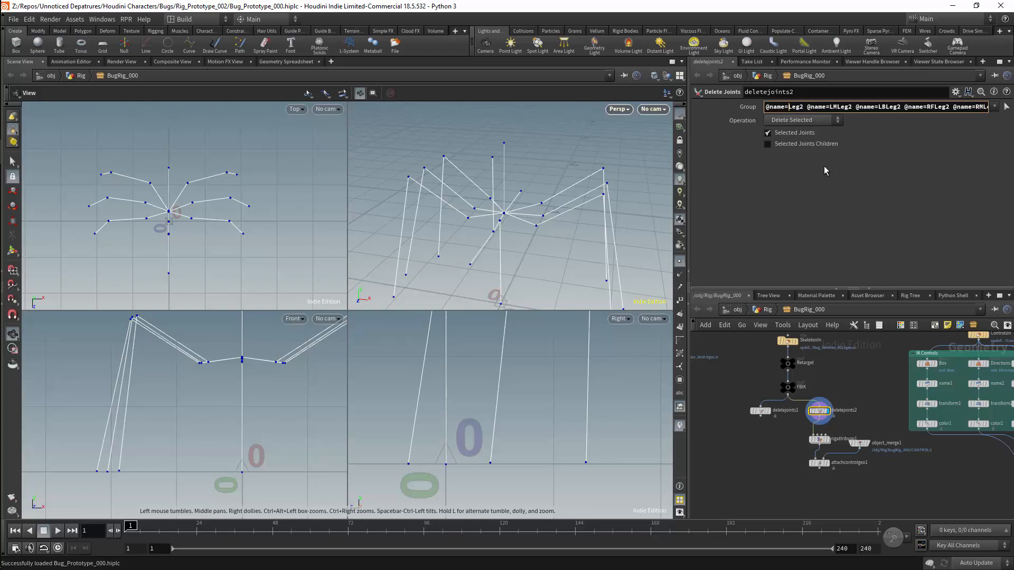
pyautogui.write('*')
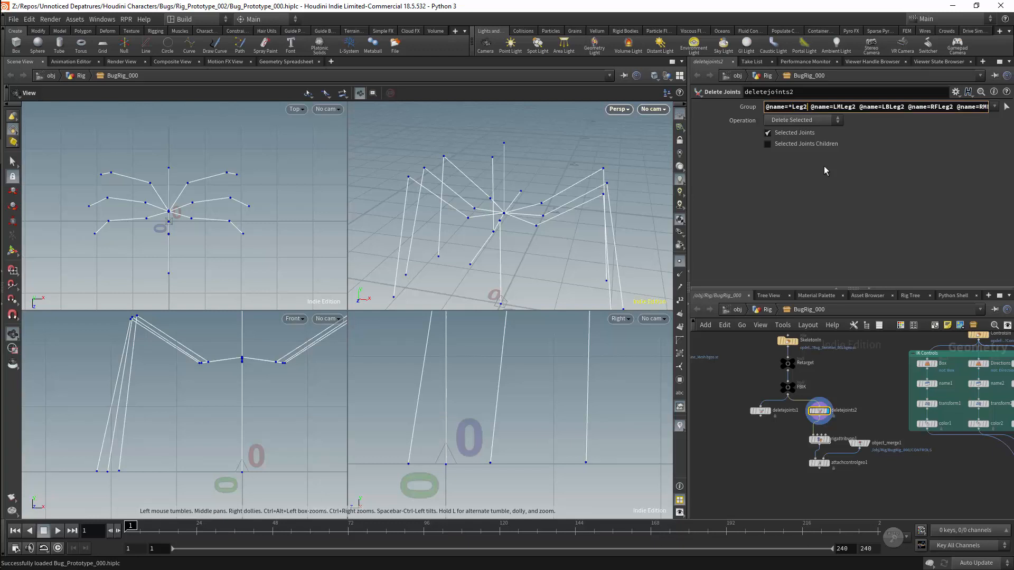
pyautogui.hotkey('shift', 'End')
pyautogui.press('Delete')
pyautogui.press('Return')
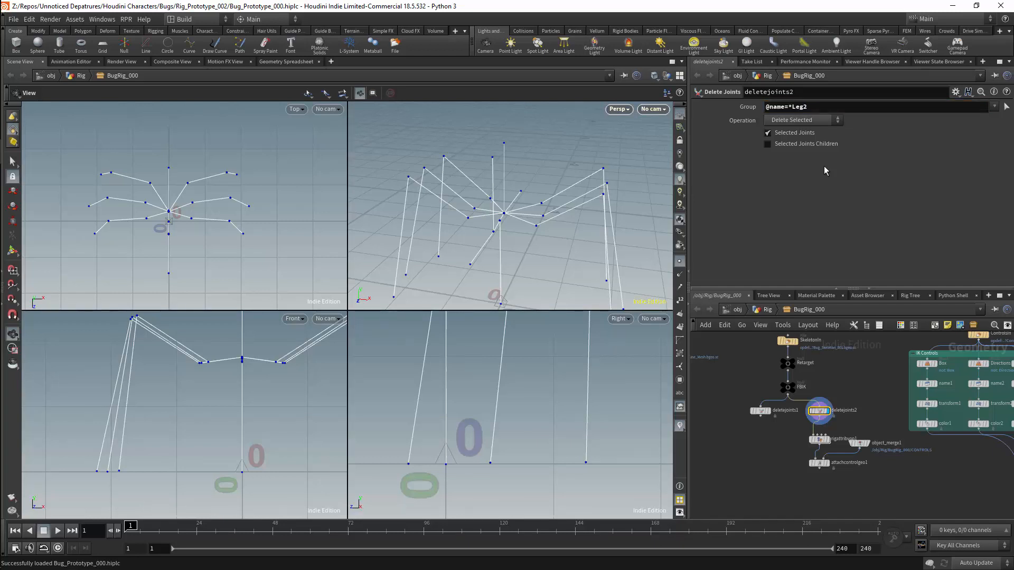
# Step: Add the AbdomenRoot and HeadRoot joints to deletejoints2's group by picking them on the skeleton
pyautogui.moveTo(528, 182); pyautogui.dragTo(484, 178)
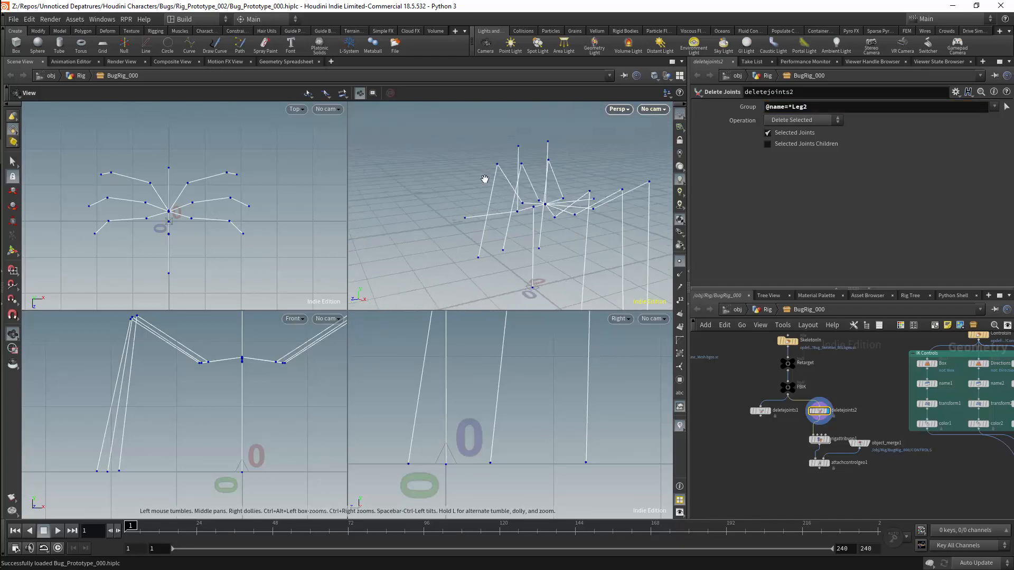
pyautogui.moveTo(512, 205); pyautogui.dragTo(610, 141, button='right')
pyautogui.moveTo(578, 179); pyautogui.dragTo(515, 214, button='middle')
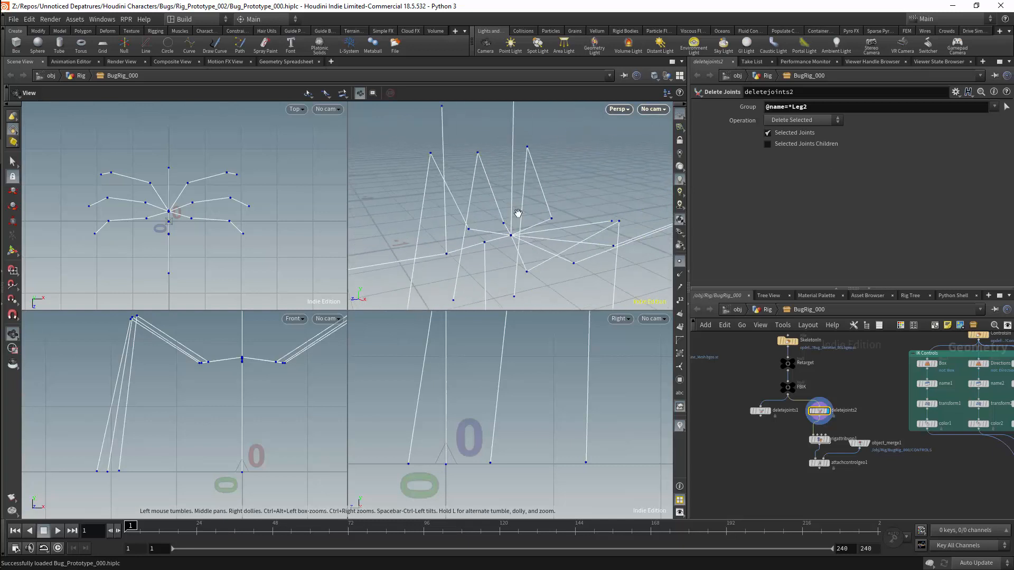
pyautogui.moveTo(518, 213); pyautogui.dragTo(501, 240)
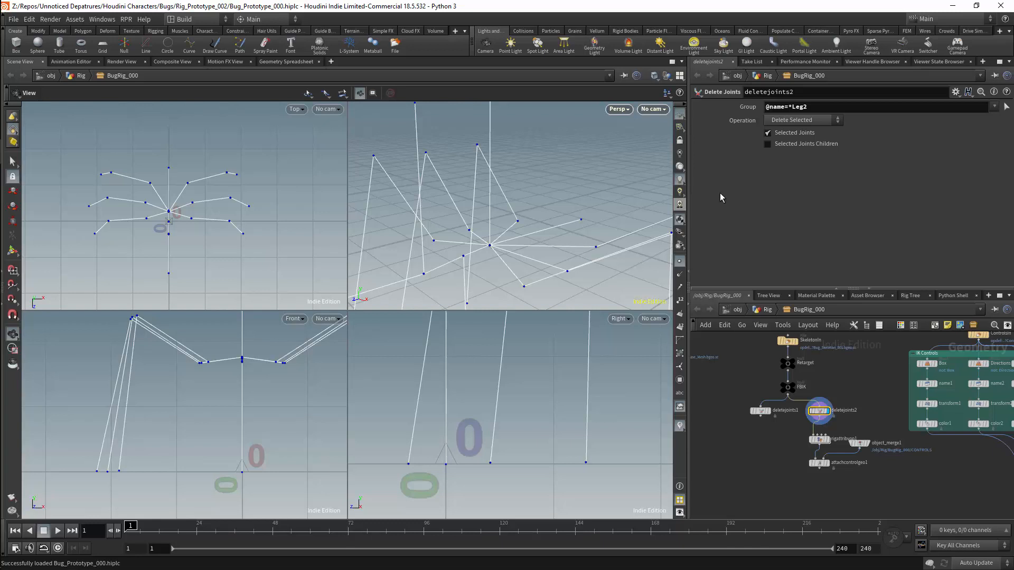
pyautogui.click(1005, 107)
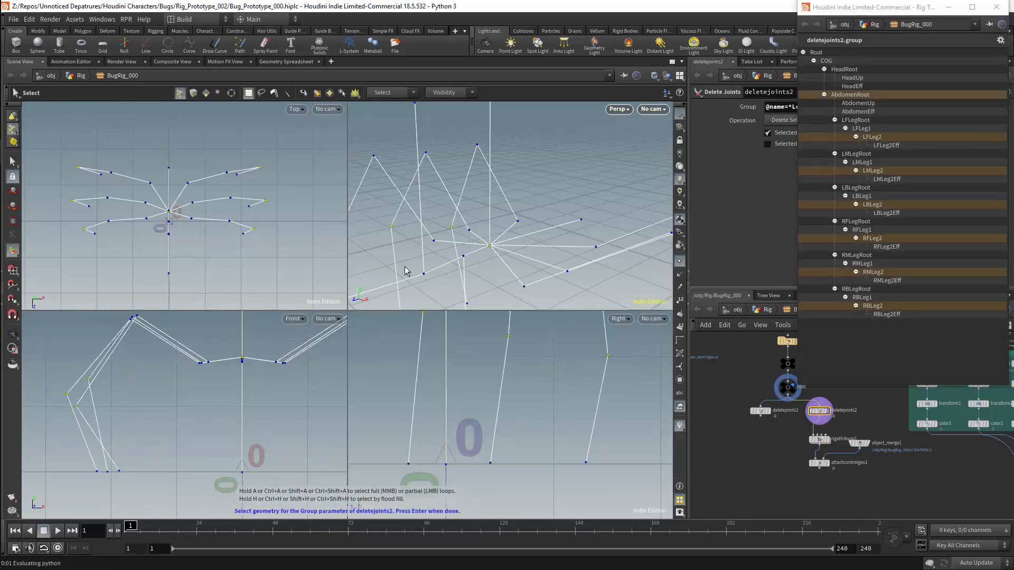
pyautogui.press('Return')
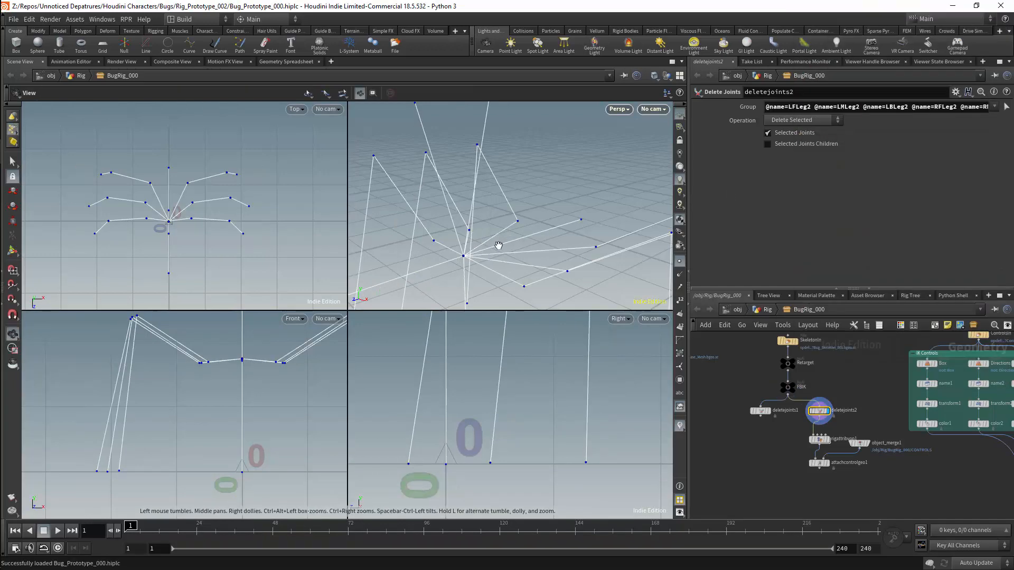
pyautogui.click(790, 107)
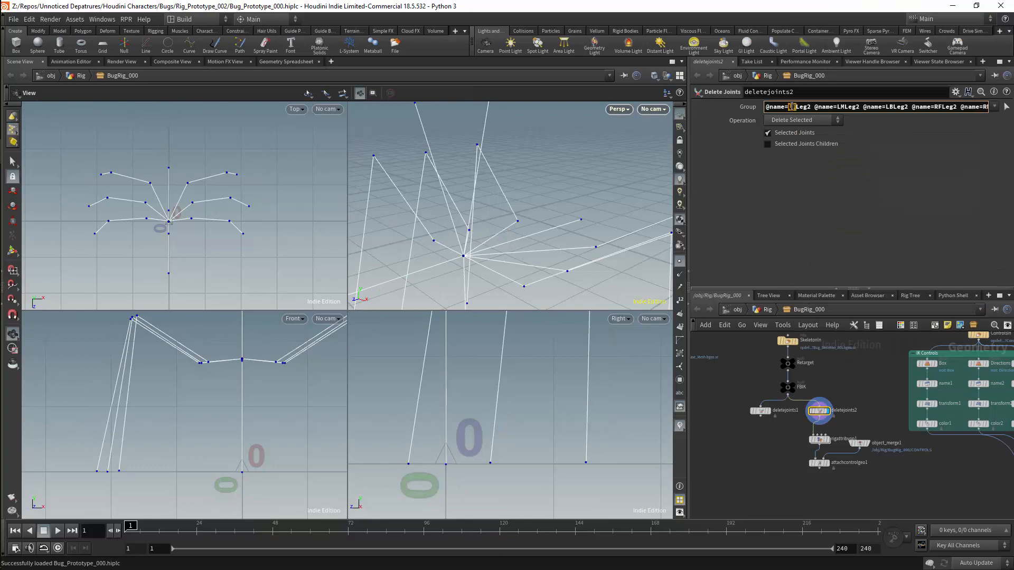
pyautogui.write('*')
pyautogui.hotkey('shift', 'End')
pyautogui.hotkey('shift', 'Left')
pyautogui.hotkey('shift', 'Left')
pyautogui.hotkey('shift', 'Left')
pyautogui.hotkey('shift', 'Left')
pyautogui.hotkey('shift', 'Left')
pyautogui.hotkey('shift', 'Left')
pyautogui.hotkey('shift', 'Left')
pyautogui.hotkey('shift', 'Left')
pyautogui.hotkey('shift', 'Left')
pyautogui.hotkey('shift', 'Left')
pyautogui.hotkey('shift', 'Left')
pyautogui.hotkey('shift', 'Left')
pyautogui.hotkey('shift', 'Left')
pyautogui.hotkey('shift', 'Left')
pyautogui.hotkey('shift', 'Left')
pyautogui.hotkey('shift', 'Left')
pyautogui.hotkey('shift', 'Left')
pyautogui.hotkey('shift', 'Left')
pyautogui.hotkey('shift', 'Left')
pyautogui.hotkey('shift', 'Left')
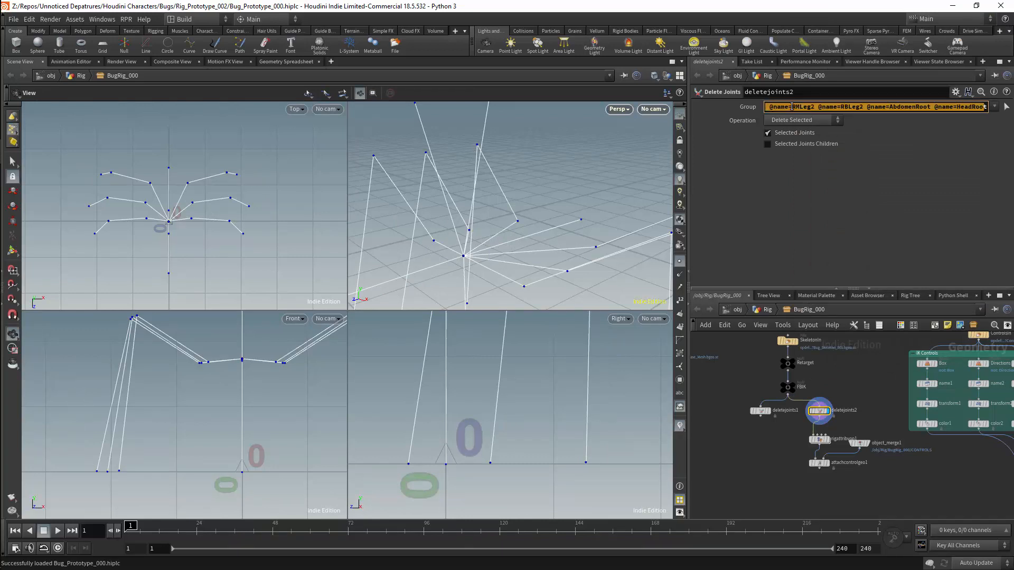
pyautogui.press('BackSpace')
pyautogui.press('Return')
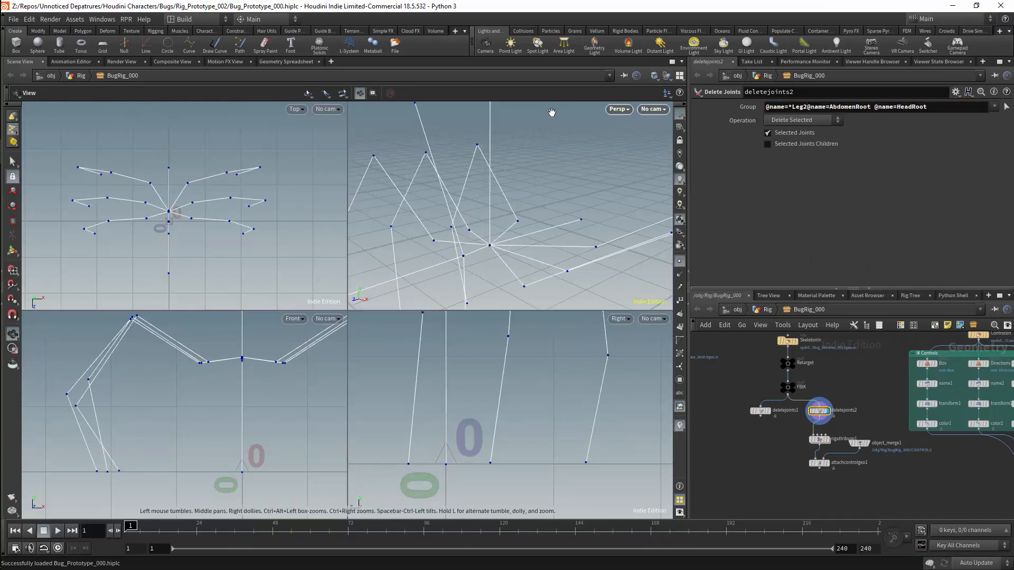
pyautogui.click(807, 107)
pyautogui.press('Return')
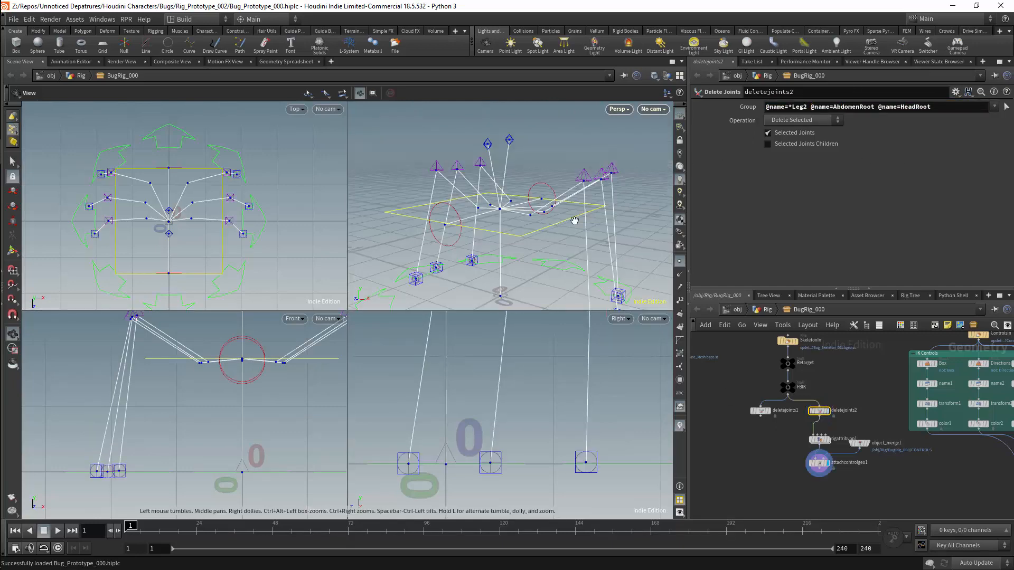
# Step: Examine the control shapes attached to the skeleton, and display deletejoints1 to inspect how the legs join the body
pyautogui.moveTo(572, 219); pyautogui.dragTo(511, 174)
pyautogui.moveTo(453, 213); pyautogui.dragTo(518, 199, button='right')
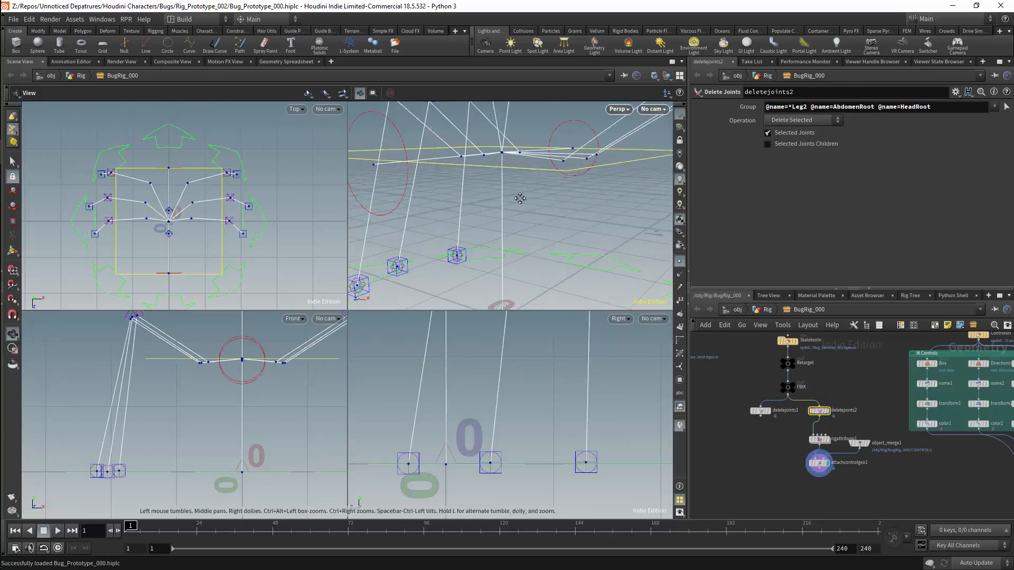
pyautogui.moveTo(518, 199); pyautogui.dragTo(562, 223)
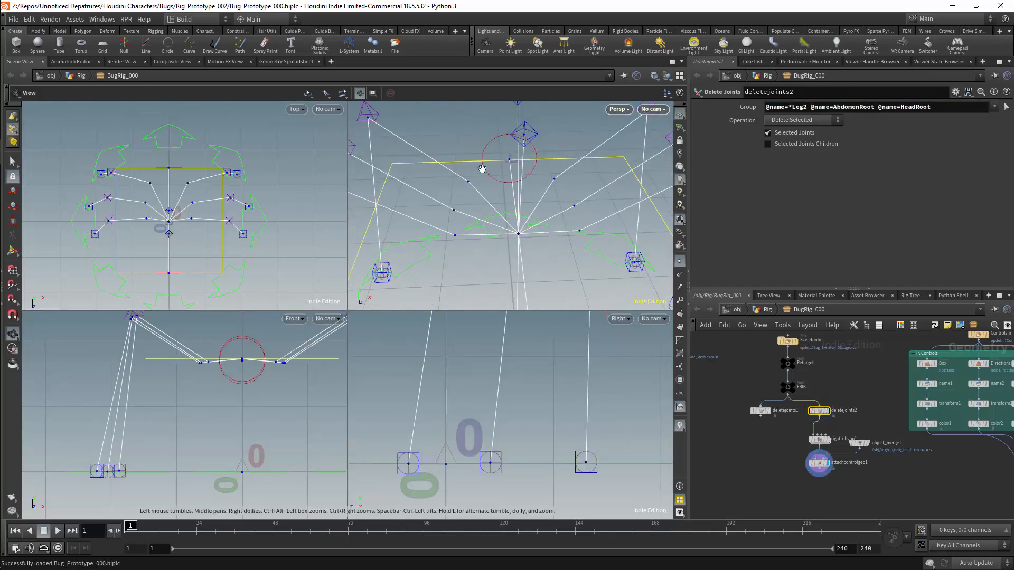
pyautogui.moveTo(757, 382); pyautogui.dragTo(769, 358, button='middle')
pyautogui.click(772, 388)
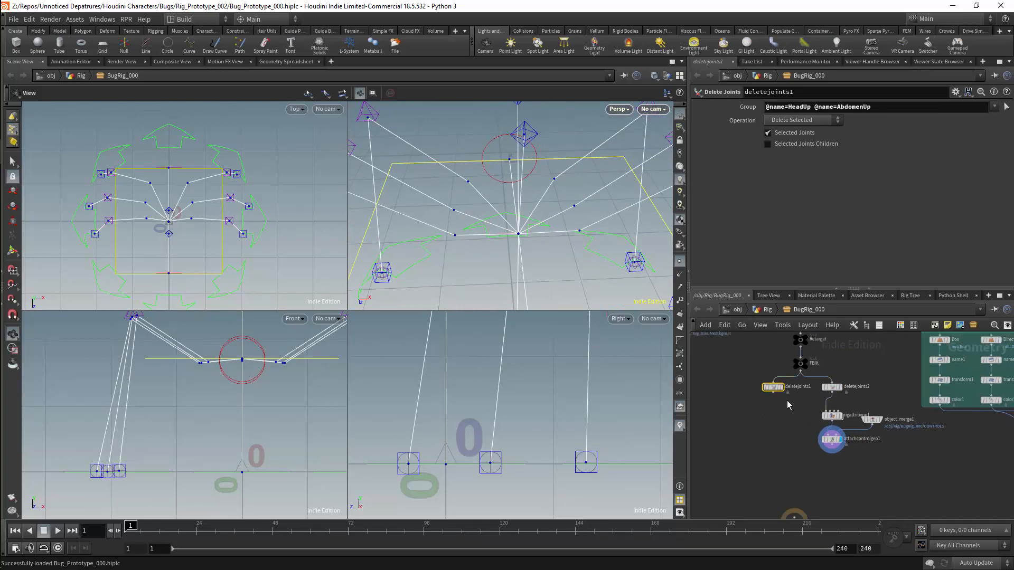
pyautogui.click(784, 391)
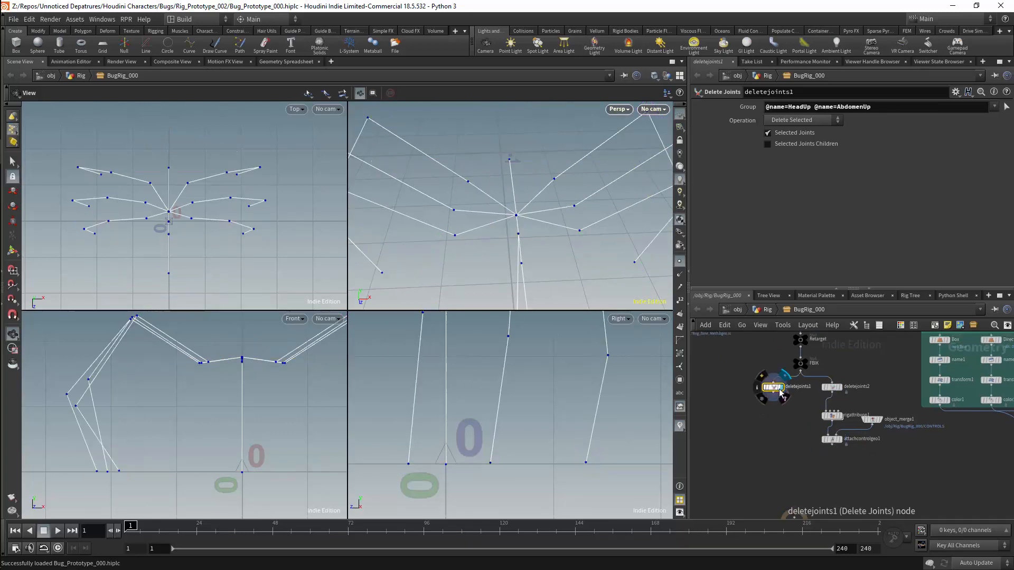
pyautogui.moveTo(556, 209); pyautogui.dragTo(599, 148)
pyautogui.moveTo(531, 186); pyautogui.dragTo(561, 221)
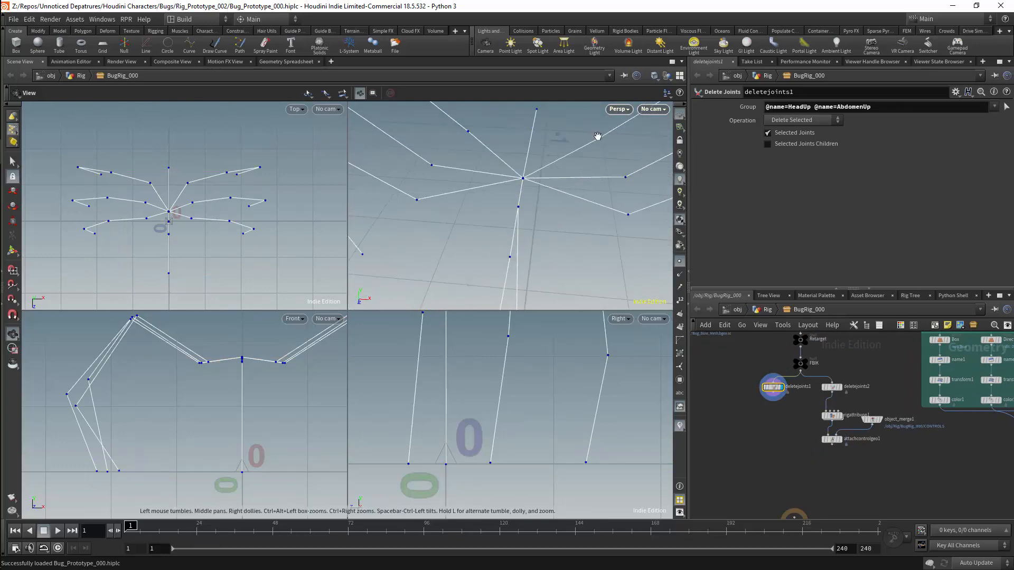
pyautogui.moveTo(567, 225); pyautogui.dragTo(504, 211)
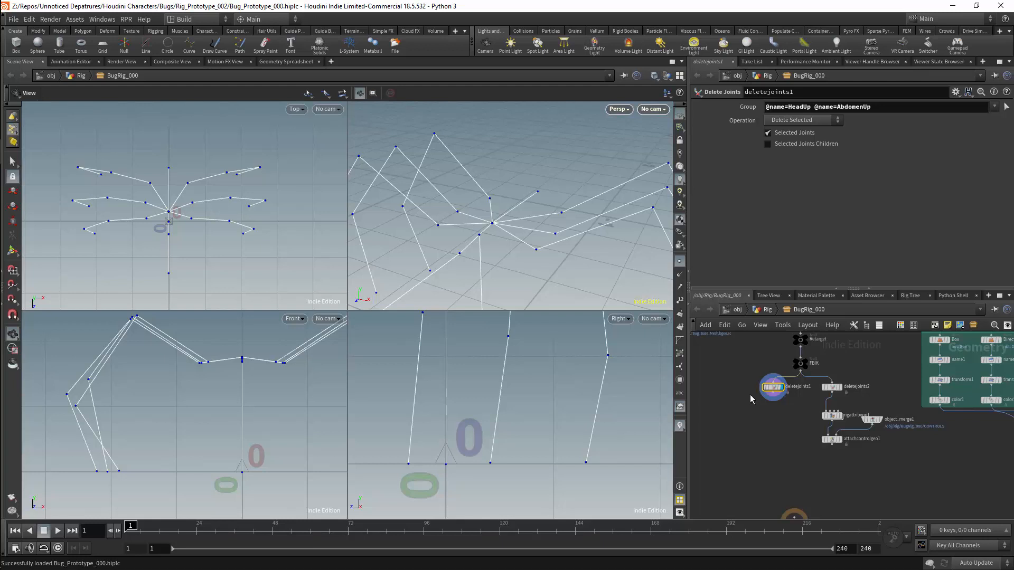
# Step: Add a Reparent Joints node after deletejoints1 and display its output
pyautogui.press('Tab')
pyautogui.write('repa')
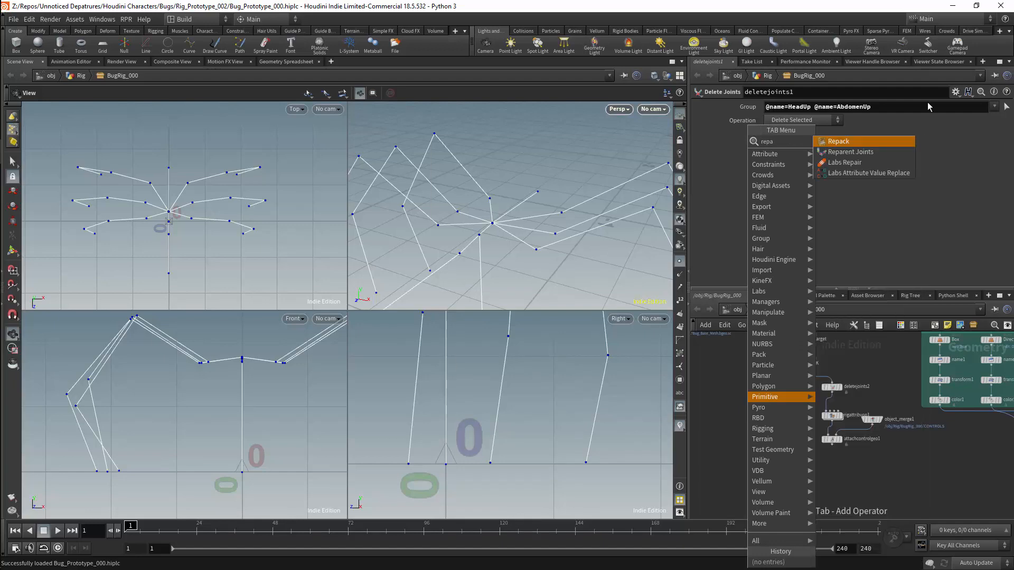
pyautogui.click(850, 152)
pyautogui.click(768, 407)
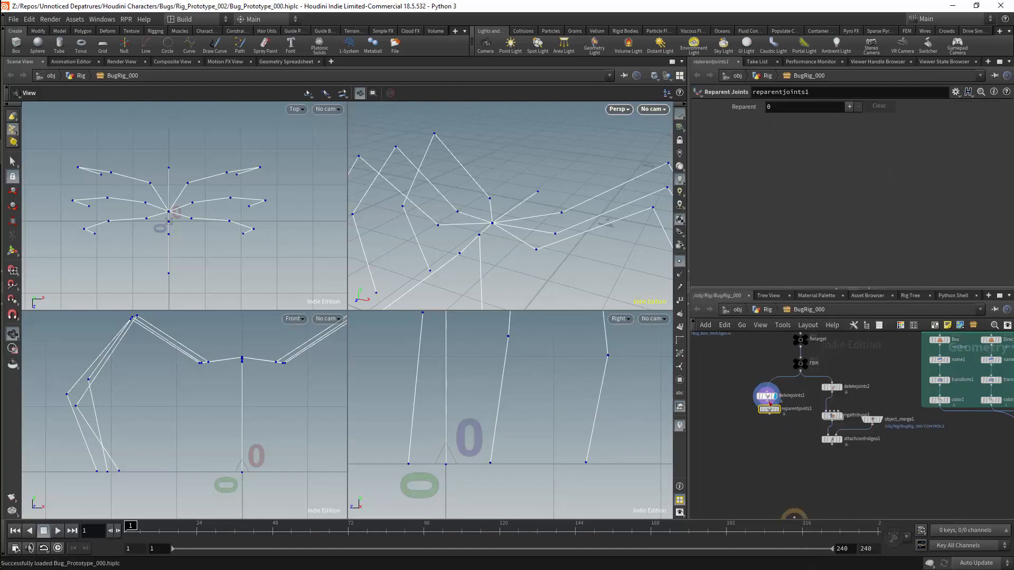
pyautogui.click(769, 408)
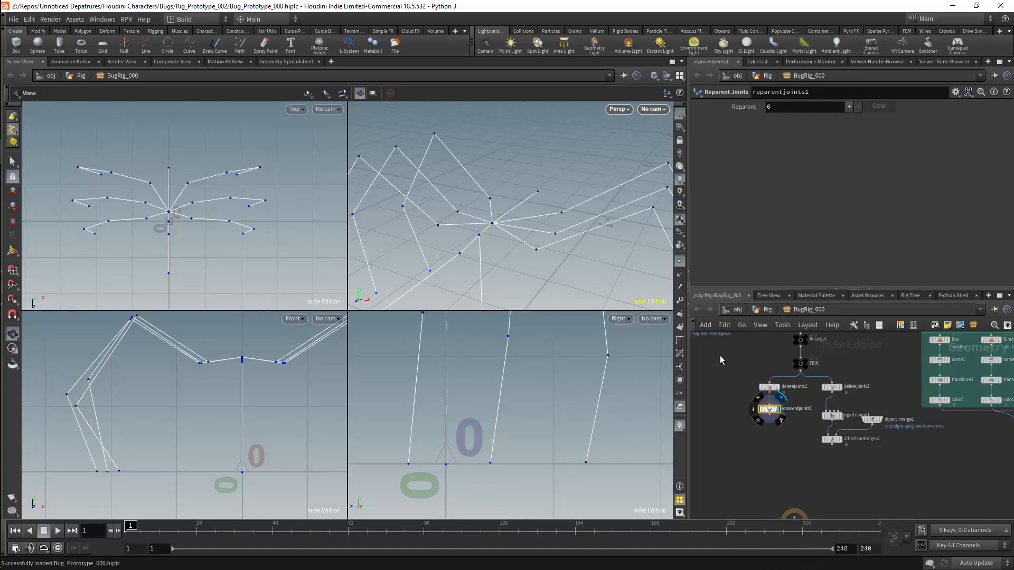
# Step: Create one reparent entry on the Reparent Joints node, with COG as the parent and LFLegRoot as the joint
pyautogui.click(848, 107)
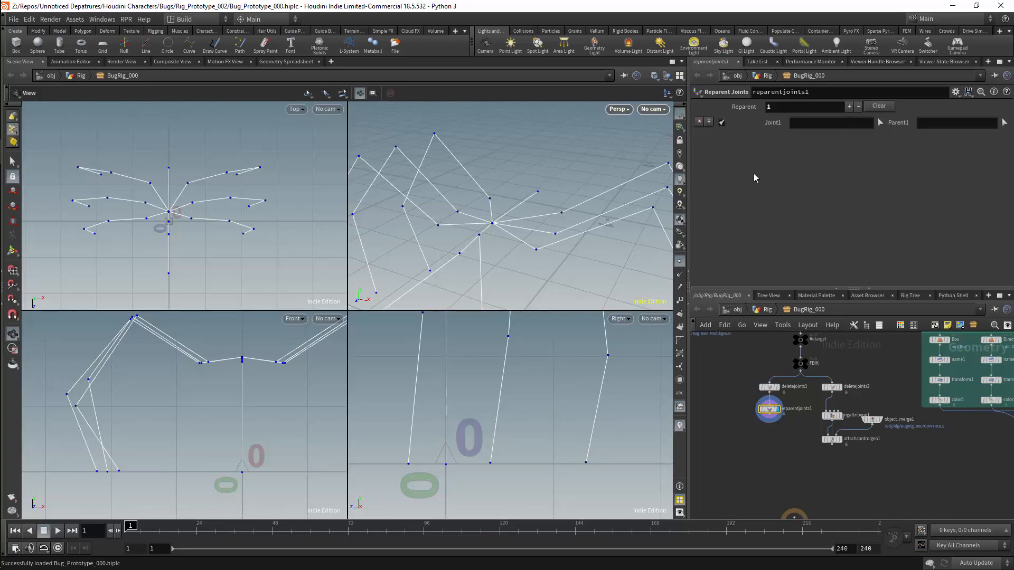
pyautogui.click(1004, 123)
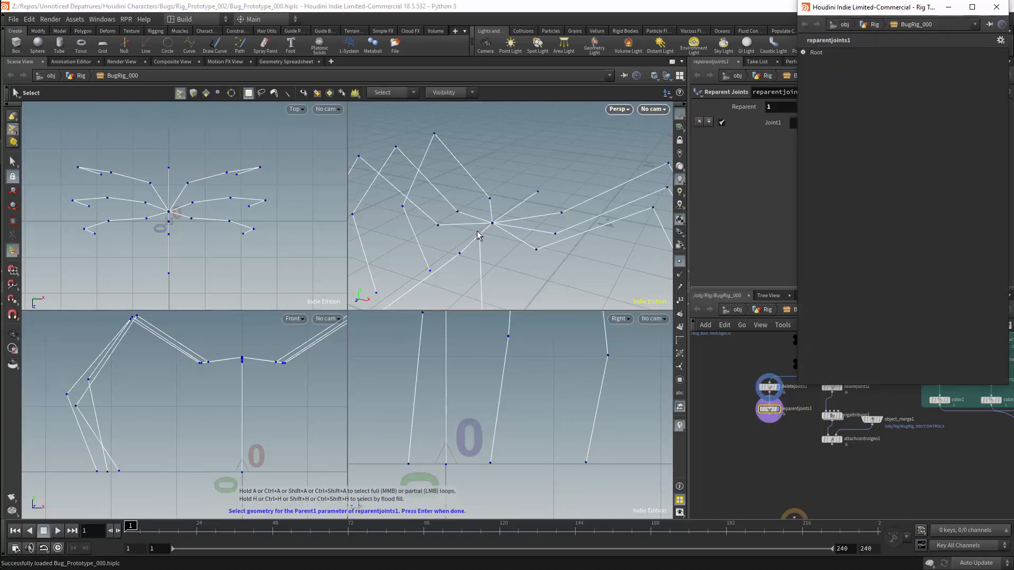
pyautogui.click(479, 234)
pyautogui.press('Return')
pyautogui.click(879, 122)
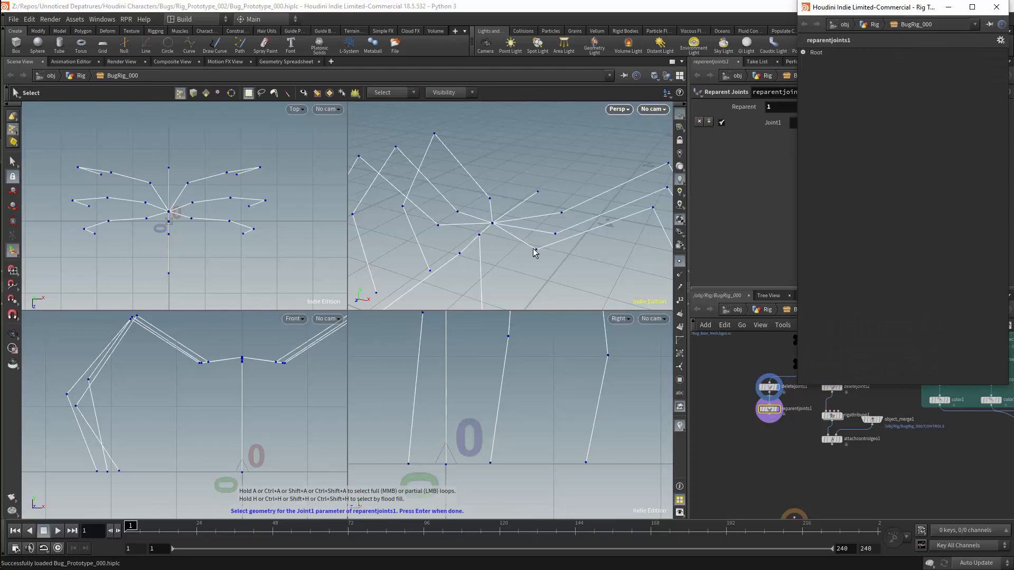
pyautogui.click(531, 264)
pyautogui.press('Return')
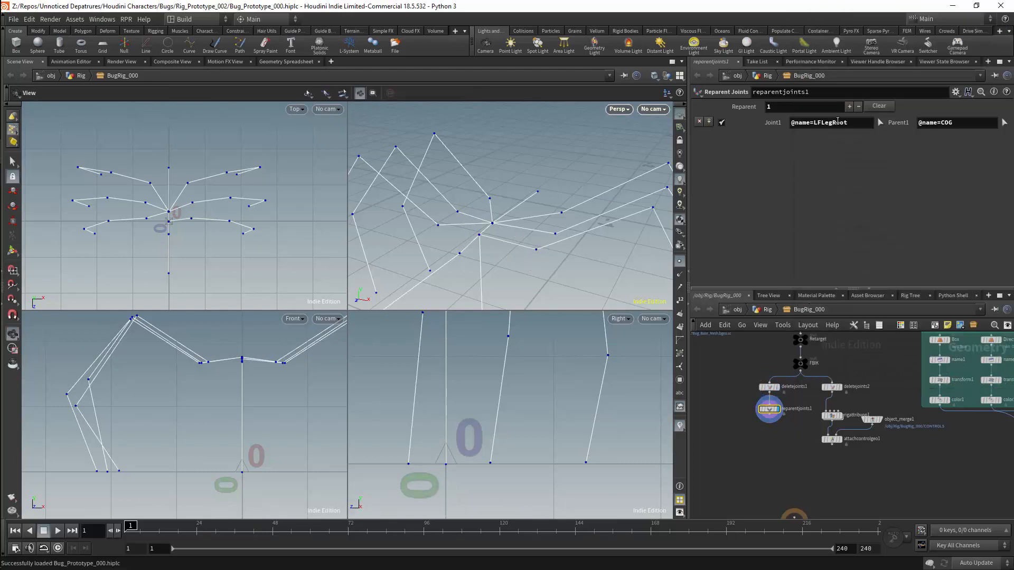
pyautogui.moveTo(813, 122); pyautogui.dragTo(811, 123)
pyautogui.write('*')
pyautogui.press('Return')
pyautogui.moveTo(578, 206); pyautogui.dragTo(506, 214)
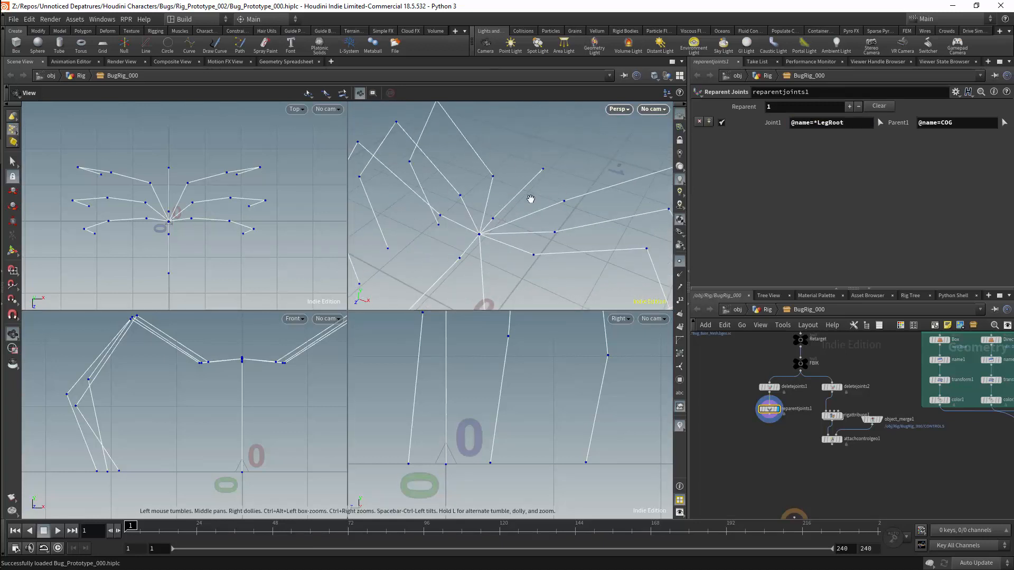
pyautogui.moveTo(522, 192); pyautogui.dragTo(499, 203)
# Step: Add a Null node and connect it directly below reparentjoints1
pyautogui.press('Tab')
pyautogui.write('null')
pyautogui.press('Return')
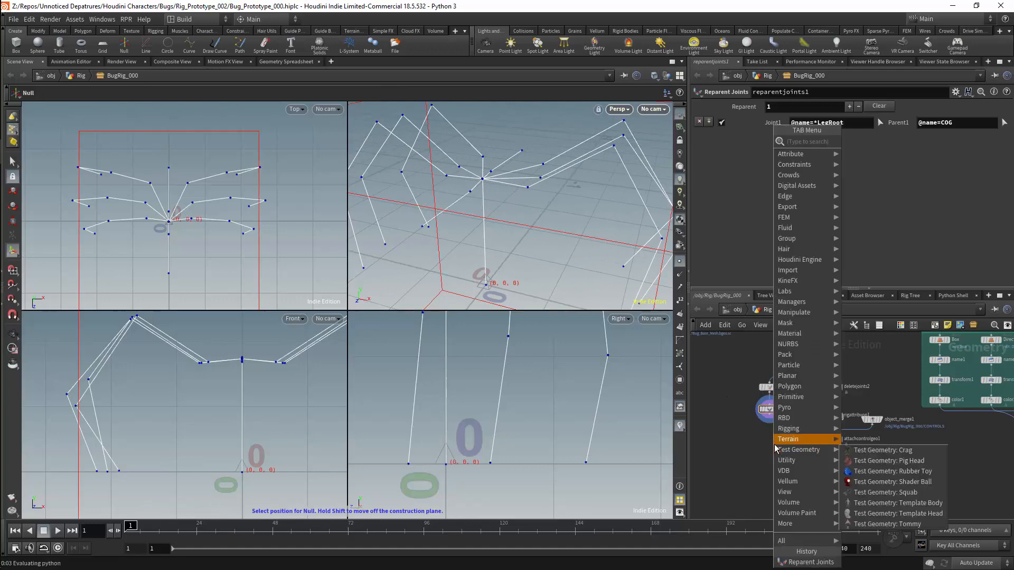
pyautogui.click(777, 440)
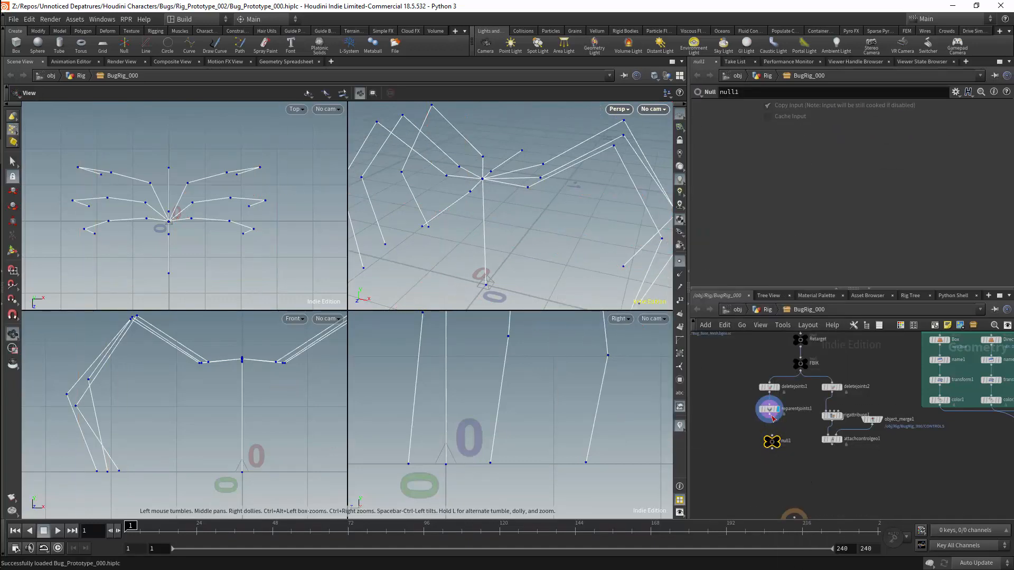
pyautogui.moveTo(772, 441); pyautogui.dragTo(768, 430)
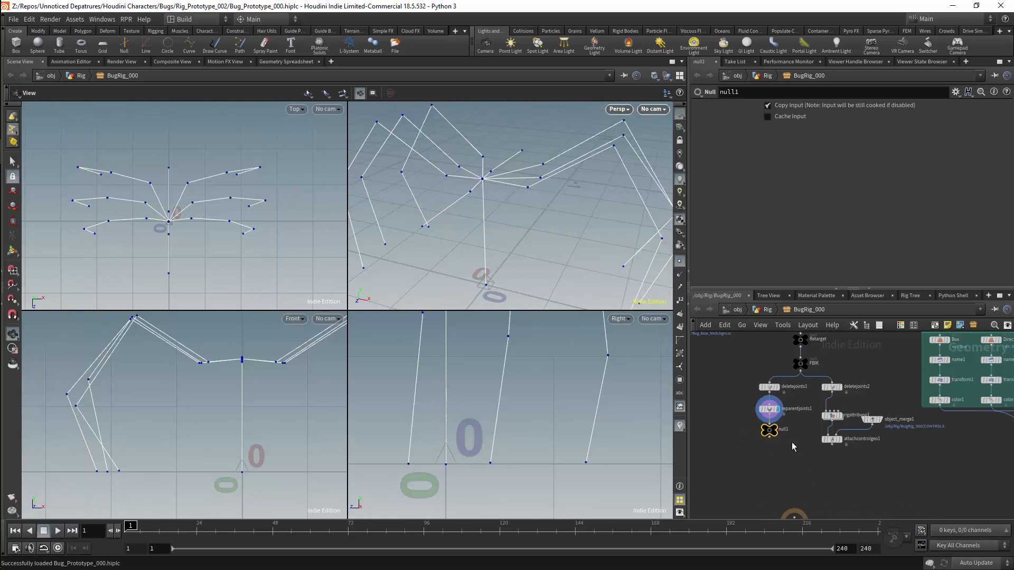
# Step: Rename the new null below reparentjoints1 to RIGSKELETON
pyautogui.moveTo(487, 217); pyautogui.dragTo(381, 254, button='right')
pyautogui.moveTo(382, 254); pyautogui.dragTo(481, 210)
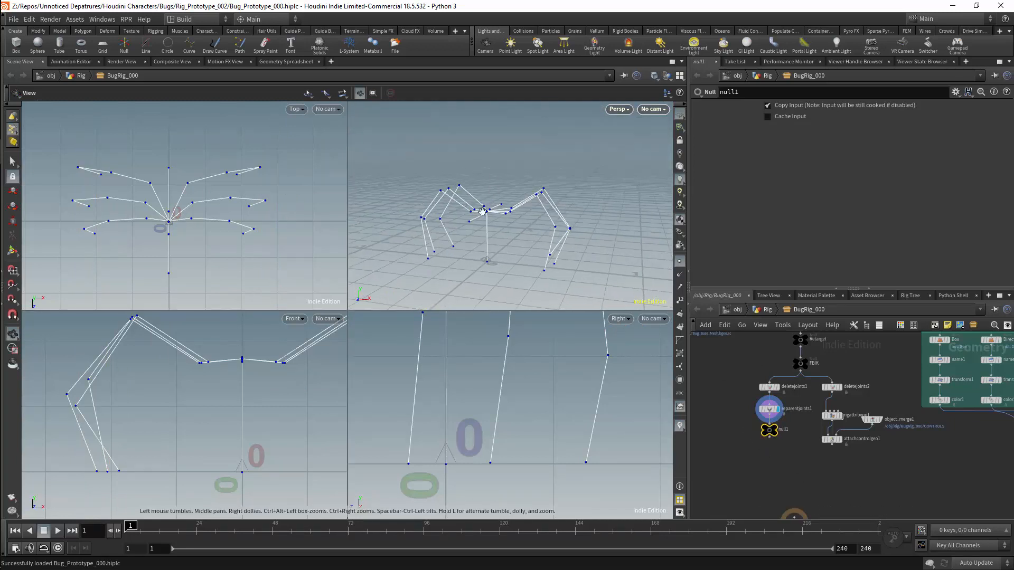
pyautogui.click(783, 430)
pyautogui.write('R')
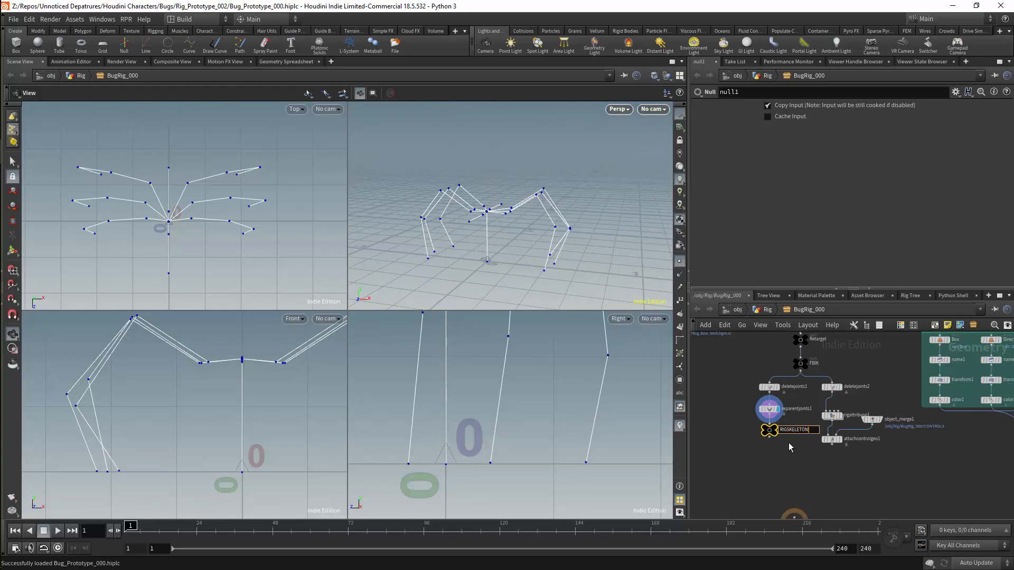
pyautogui.write('IGSKELETON')
pyautogui.press('Return')
# Step: Change the RIGSKELETON null's node shape to the wide shape with rounded, bulging ends
pyautogui.scroll(-1, 786, 417)
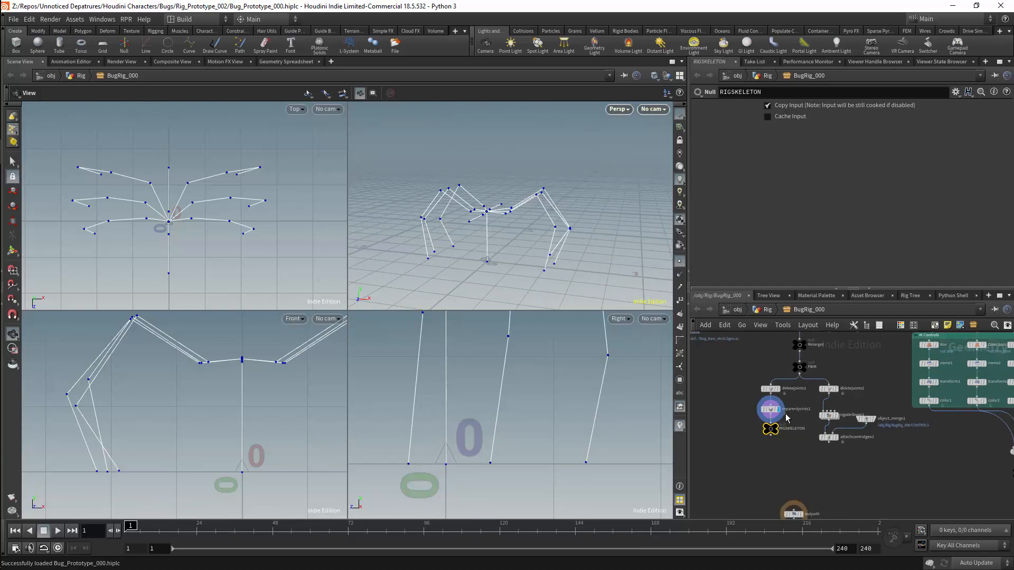
pyautogui.scroll(5, 787, 417)
pyautogui.press('z')
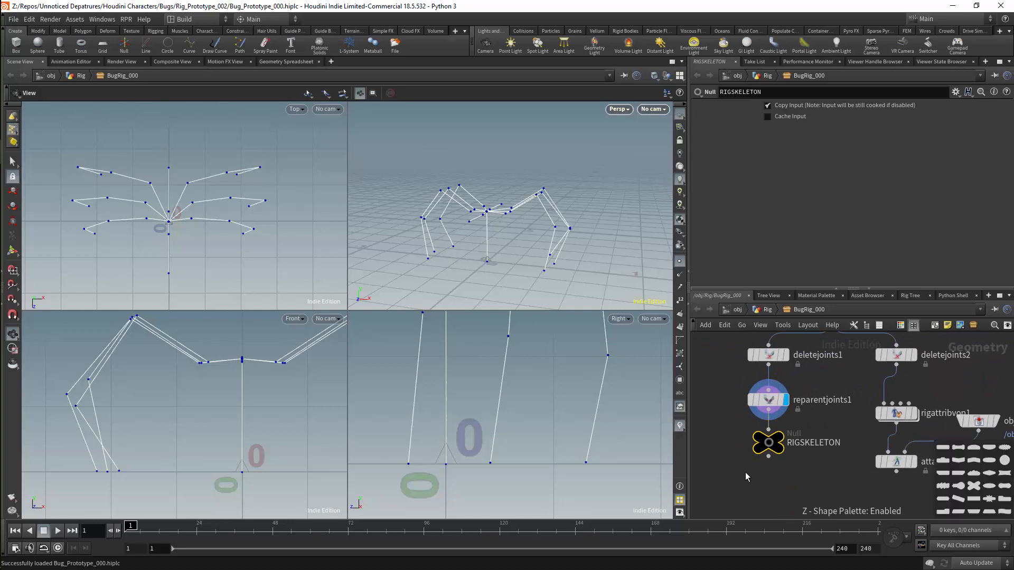
pyautogui.click(958, 448)
pyautogui.press('z')
pyautogui.moveTo(810, 458); pyautogui.dragTo(806, 477, button='middle')
pyautogui.scroll(-1, 806, 477)
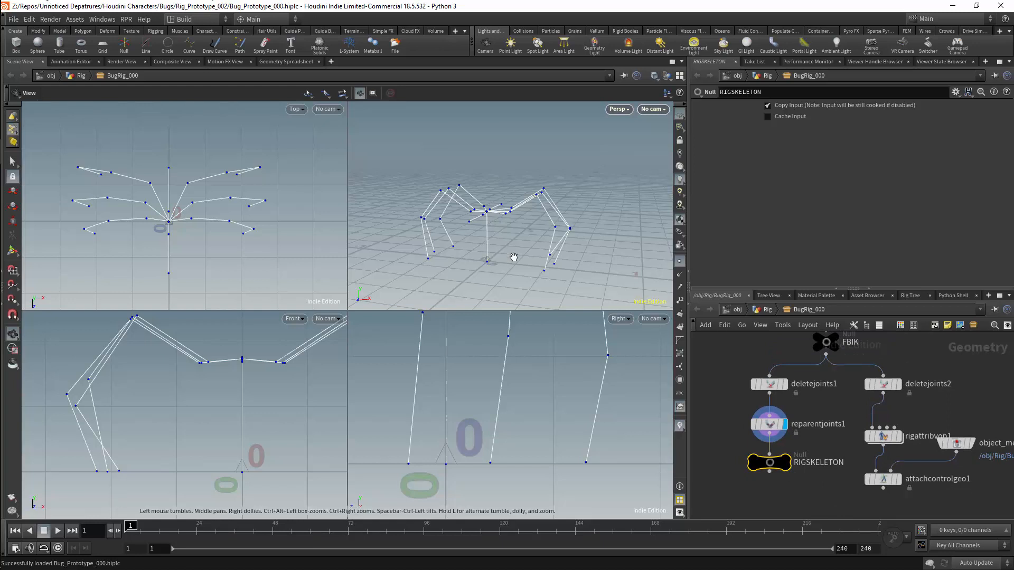
pyautogui.press('s')
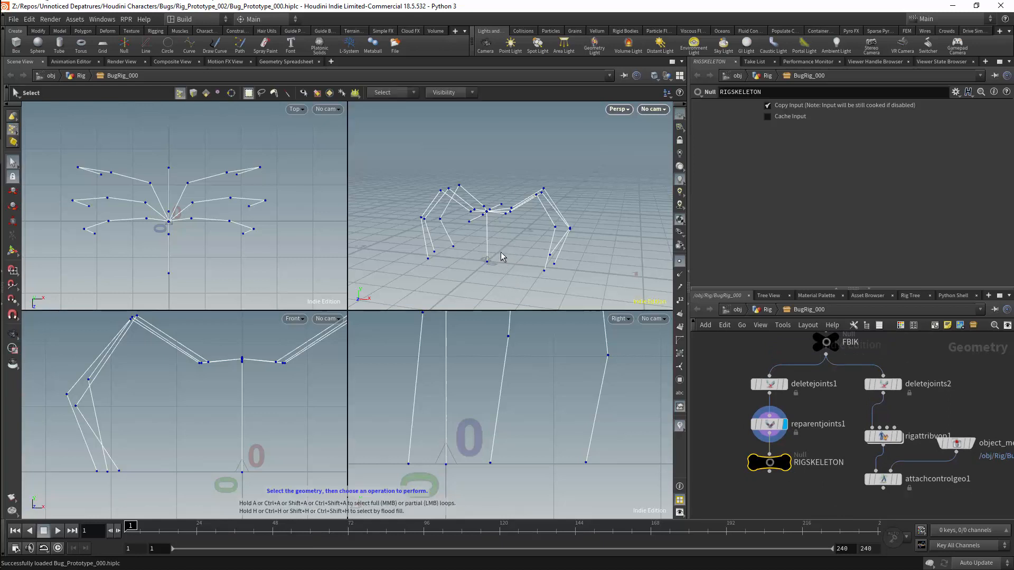
pyautogui.press('Escape')
pyautogui.moveTo(501, 256); pyautogui.dragTo(478, 250)
pyautogui.press('s')
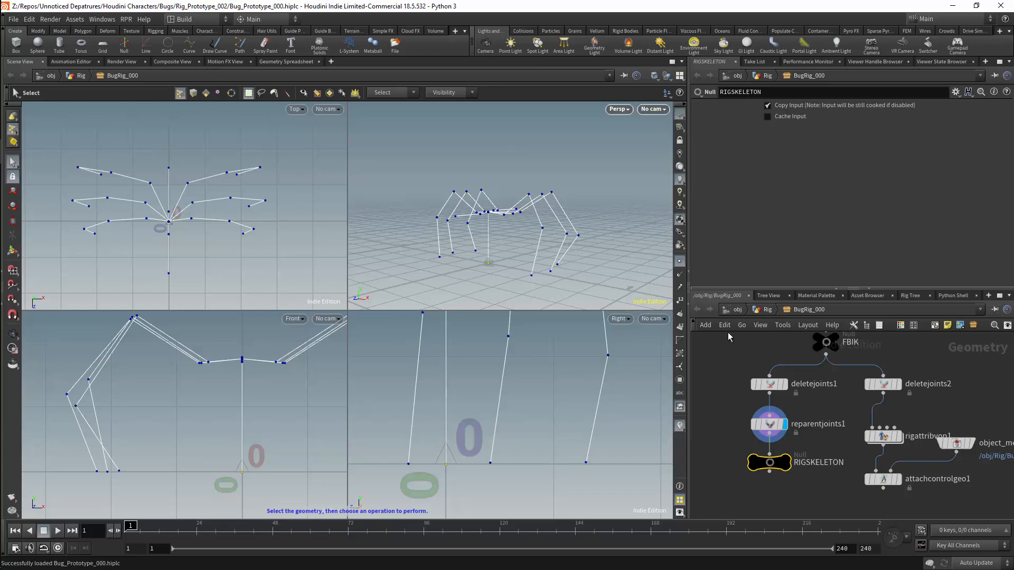
# Step: Add a Delete Joints node connected below RIGSKELETON and set its group to the Root joint
pyautogui.press('Tab')
pyautogui.write('dele')
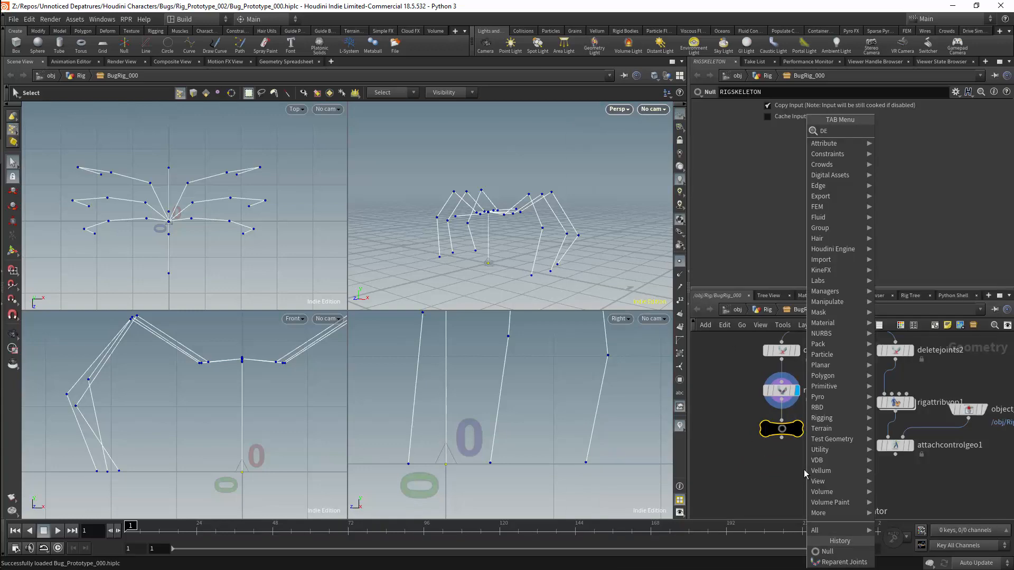
pyautogui.click(901, 142)
pyautogui.click(781, 462)
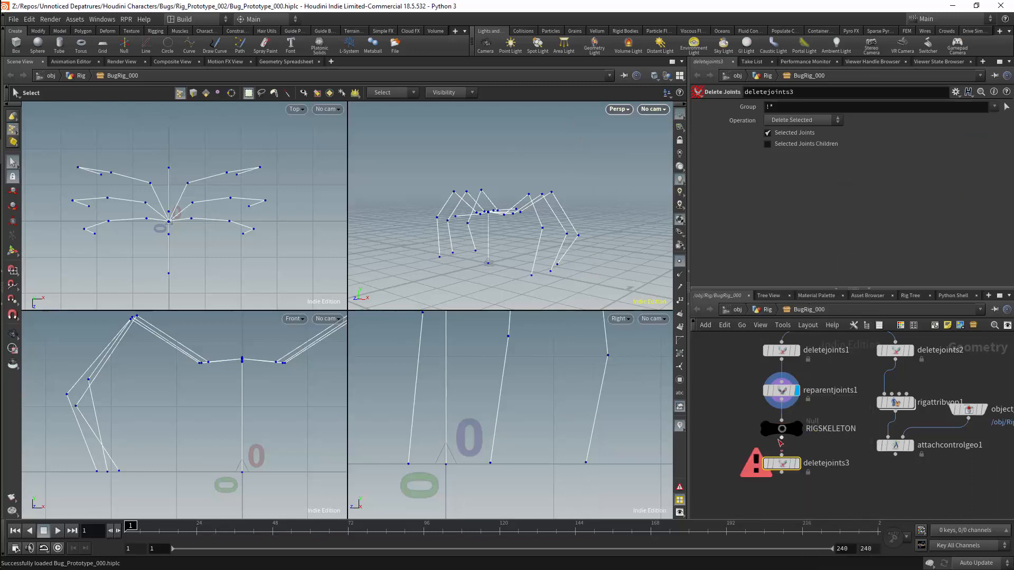
pyautogui.moveTo(781, 437); pyautogui.dragTo(781, 455)
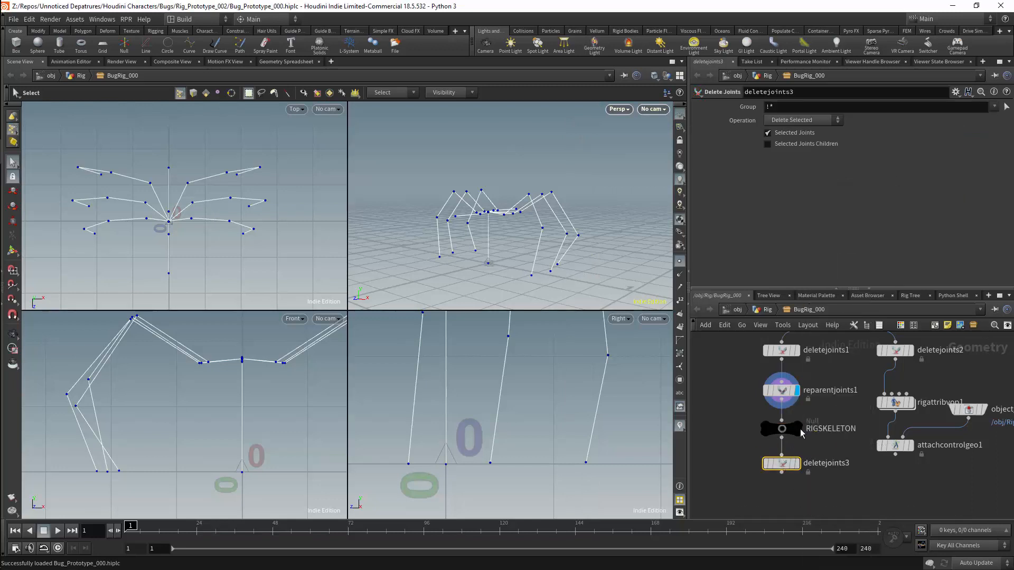
pyautogui.click(1005, 106)
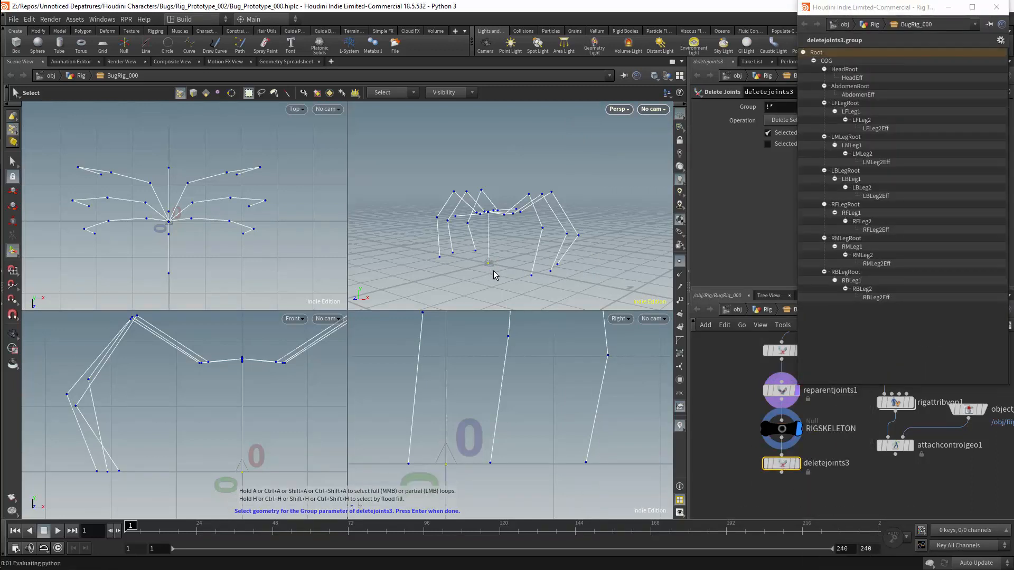
pyautogui.press('Return')
# Step: Rename the new Delete Joints node below RIGSKELETON to DeleteRoot
pyautogui.doubleClick(826, 463)
pyautogui.press('Home')
pyautogui.press('Delete')
pyautogui.press('Delete')
pyautogui.press('Delete')
pyautogui.press('Delete')
pyautogui.press('Delete')
pyautogui.press('Delete')
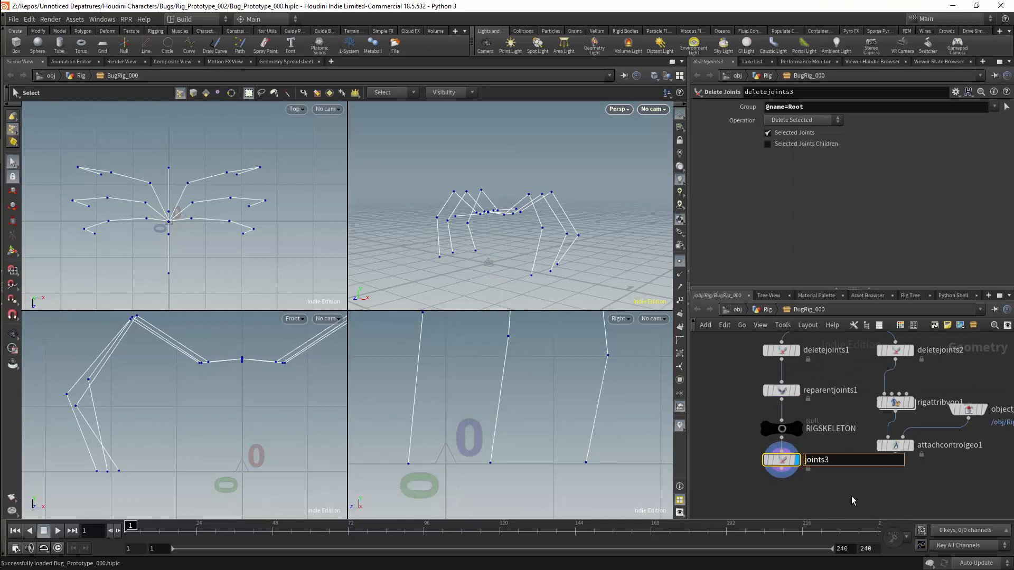
pyautogui.write('DeleteRoot')
pyautogui.press('Delete')
pyautogui.press('Delete')
pyautogui.press('Delete')
pyautogui.press('Delete')
pyautogui.press('Delete')
pyautogui.press('Delete')
pyautogui.press('Delete')
pyautogui.press('Return')
# Step: Rename the deletejoints1 node above reparentjoints1 to DeleteControls
pyautogui.doubleClick(823, 350)
pyautogui.press('Delete')
pyautogui.press('Delete')
pyautogui.press('Delete')
pyautogui.press('Delete')
pyautogui.press('Delete')
pyautogui.press('Delete')
pyautogui.press('Delete')
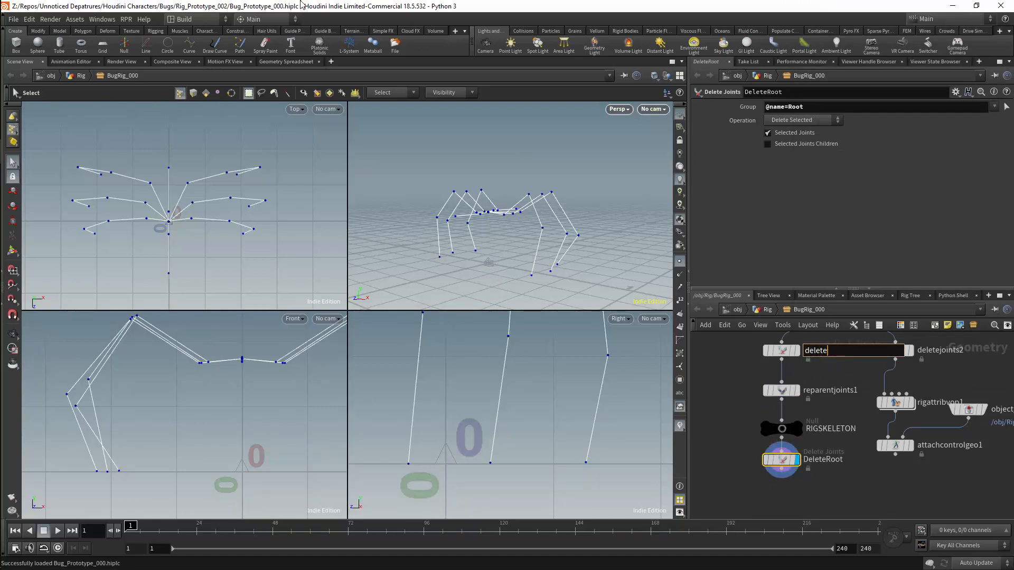
pyautogui.write('Controls')
pyautogui.press('Home')
pyautogui.press('Delete')
pyautogui.write('D')
pyautogui.press('Return')
# Step: Shorten the name of the deletejoints2 node to Delete
pyautogui.click(960, 351)
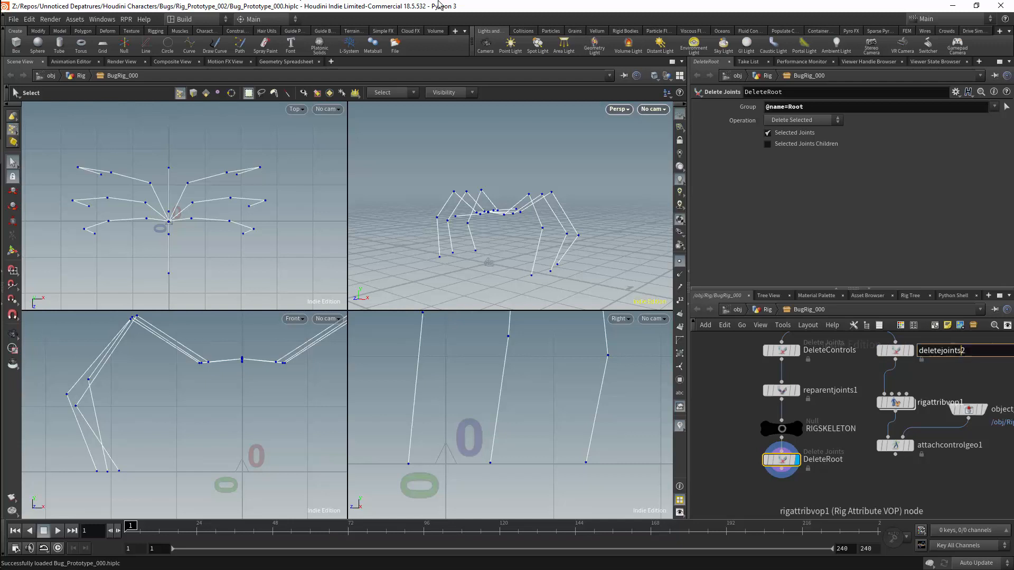
pyautogui.hotkey('ctrl', 'a')
pyautogui.press('BackSpace')
pyautogui.write('Delete')
# Step: Rename the Delete Joints node above reparentjoints1 to DeleteRig
pyautogui.click(827, 351)
pyautogui.press('Delete')
pyautogui.press('Delete')
pyautogui.press('Delete')
pyautogui.press('Delete')
pyautogui.press('Delete')
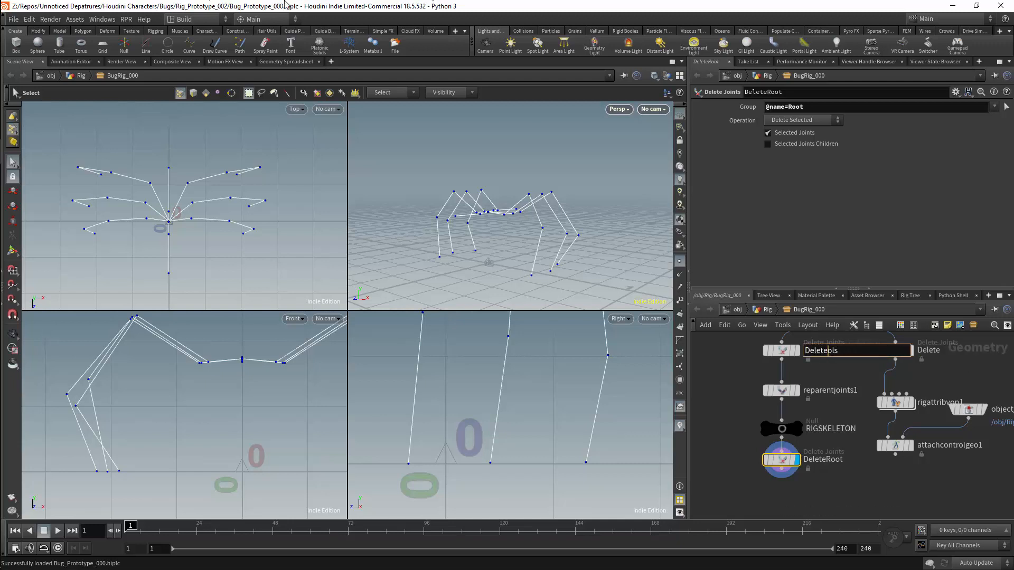
pyautogui.press('Delete')
pyautogui.press('Delete')
pyautogui.press('Delete')
pyautogui.write('Rig')
pyautogui.press('Return')
# Step: Complete the name of the Delete node above rigattribvop1 as DeleteControls
pyautogui.click(937, 351)
pyautogui.write('Controls')
pyautogui.press('Return')
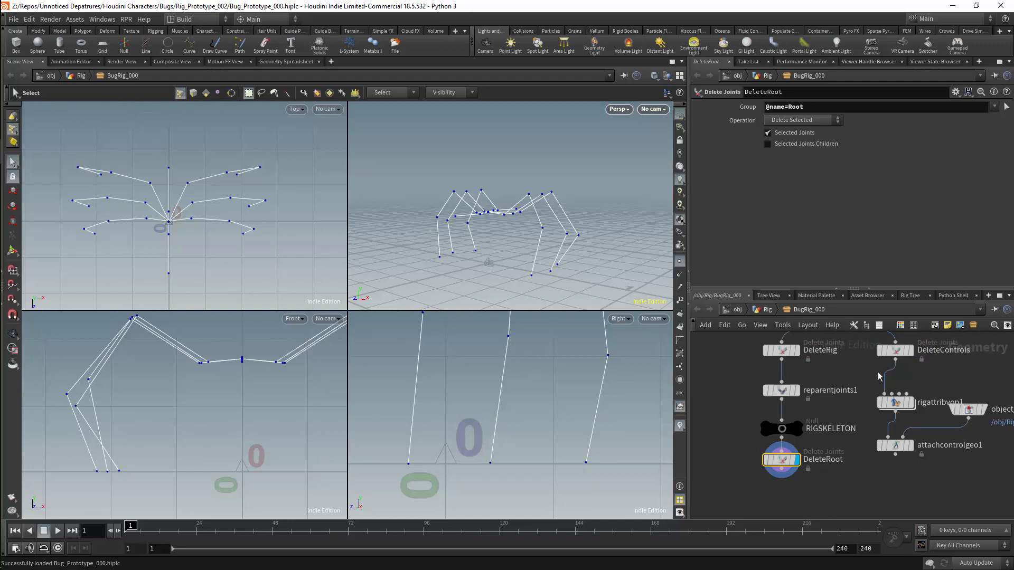
# Step: Move rigattribvop1 slightly closer to DeleteControls and rename it to VOPIdentityTransforms
pyautogui.moveTo(893, 403); pyautogui.dragTo(893, 391)
pyautogui.click(948, 390)
pyautogui.hotkey('shift', 'Home')
pyautogui.press('Delete')
pyautogui.press('Delete')
pyautogui.press('Delete')
pyautogui.press('Delete')
pyautogui.press('Delete')
pyautogui.write('VOP')
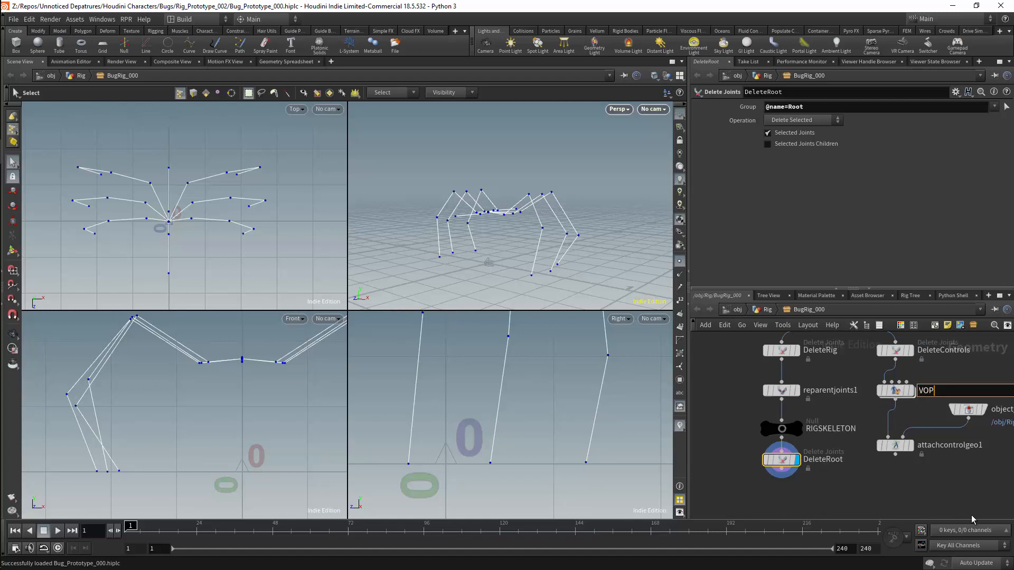
pyautogui.write('IdentityTransforms')
pyautogui.press('Return')
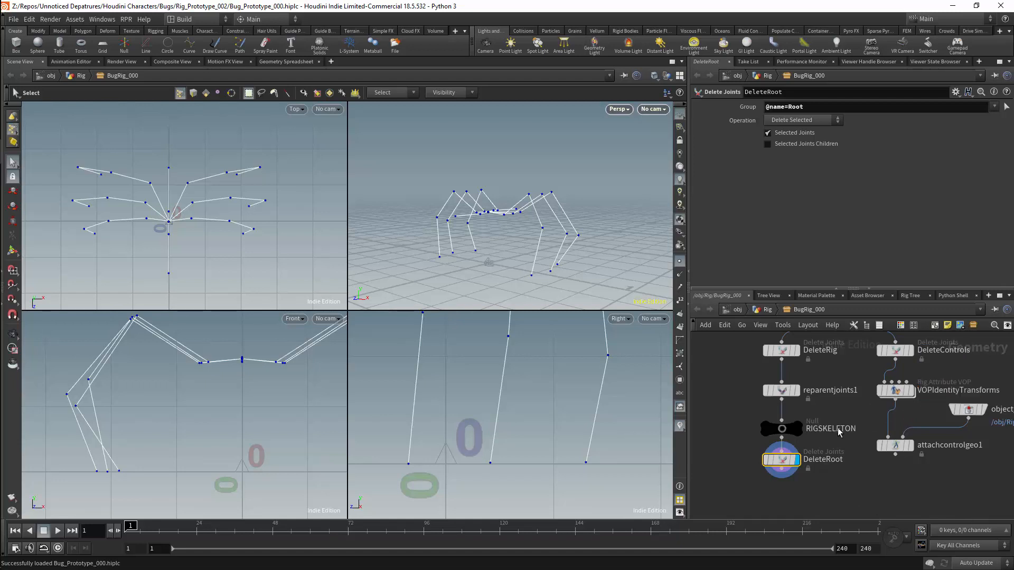
# Step: Add a Rig Pose node directly below attachcontrolgeo1 in the controls branch
pyautogui.scroll(-5, 858, 446)
pyautogui.moveTo(878, 451); pyautogui.dragTo(879, 455)
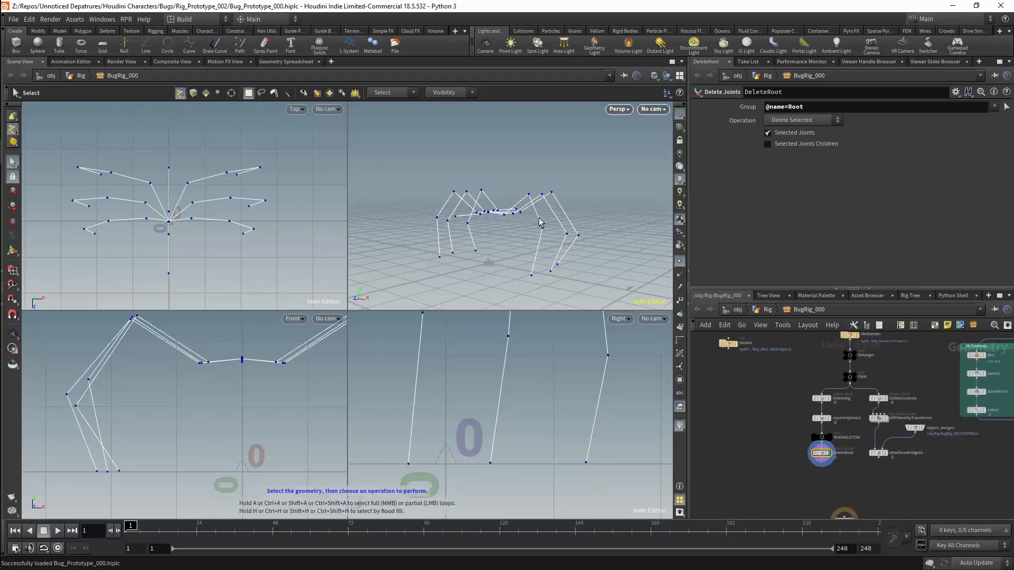
pyautogui.press('Tab')
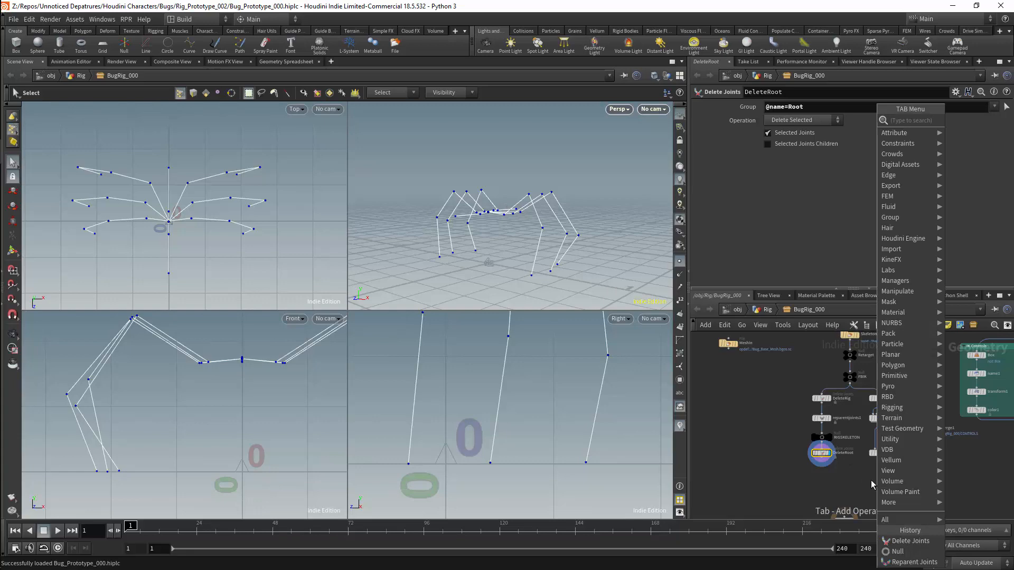
pyautogui.write('rig po')
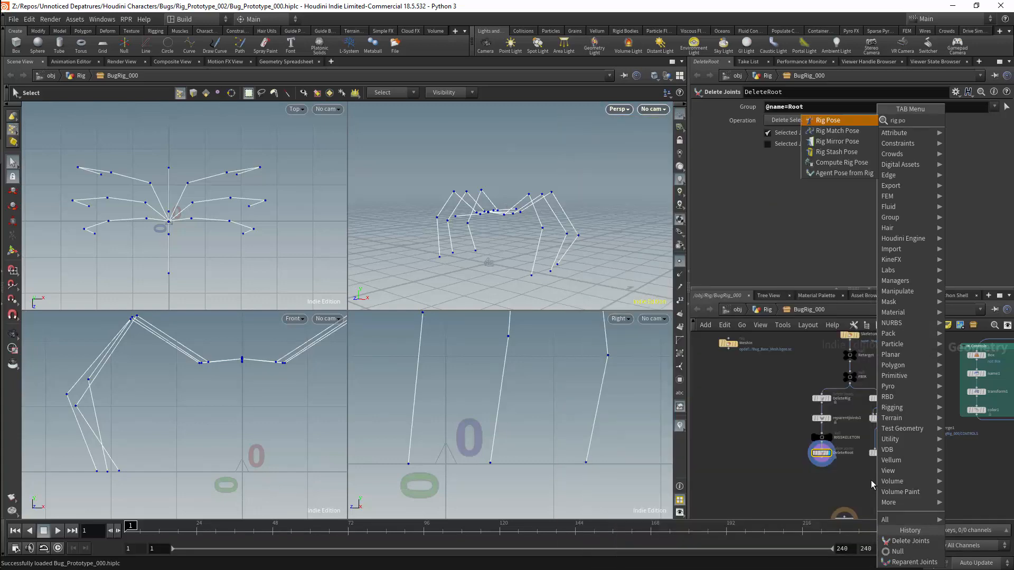
pyautogui.press('Return')
pyautogui.click(873, 480)
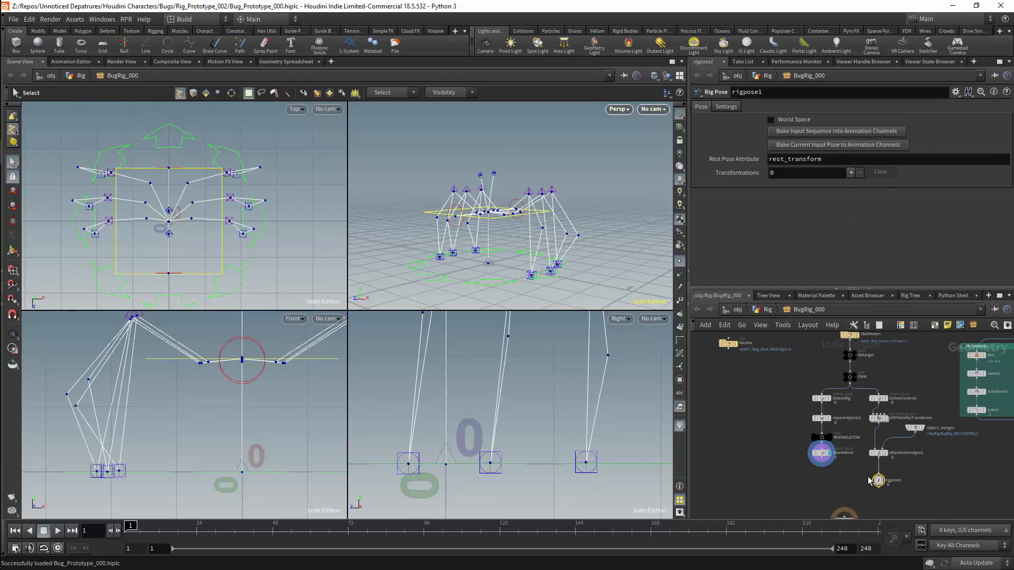
# Step: Insert a Visibility node between attachcontrolgeo1 and rigpose1
pyautogui.keyDown('alt'); pyautogui.moveTo(497, 168); pyautogui.dragTo(496, 198); pyautogui.keyUp('alt')
pyautogui.moveTo(496, 205); pyautogui.dragTo(515, 217)
pyautogui.press('Tab')
pyautogui.write('v')
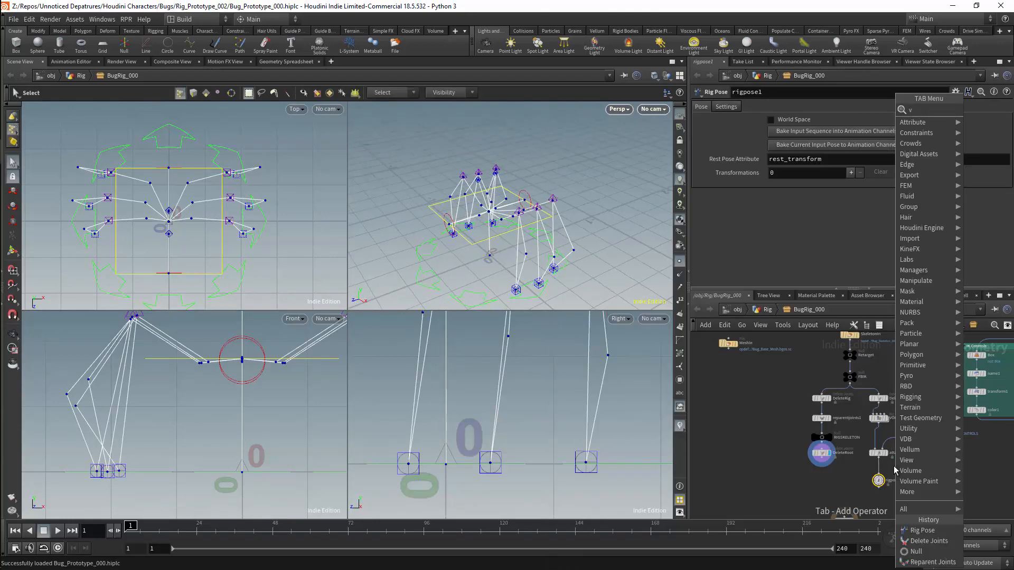
pyautogui.write('is')
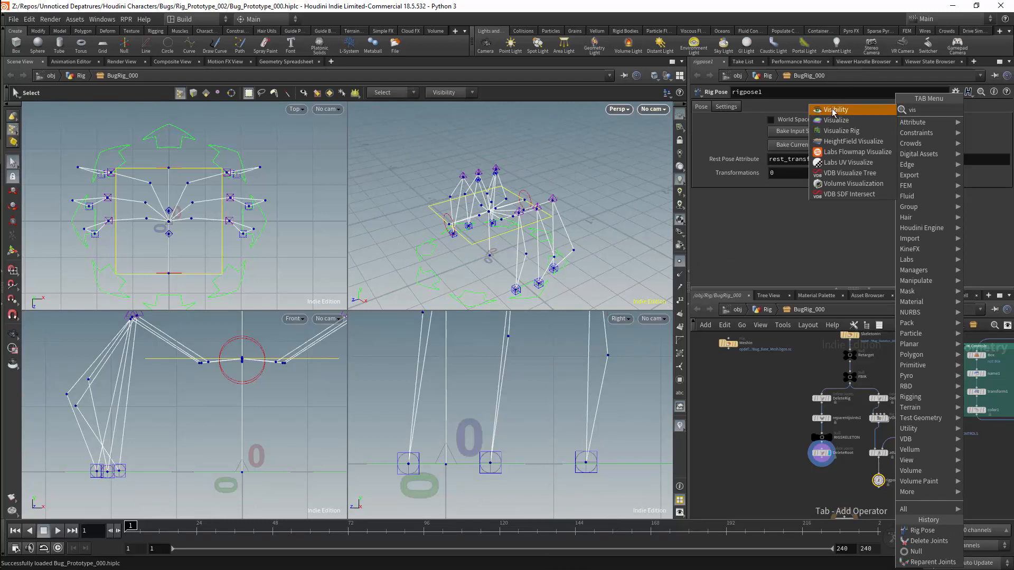
pyautogui.click(832, 109)
pyautogui.click(878, 469)
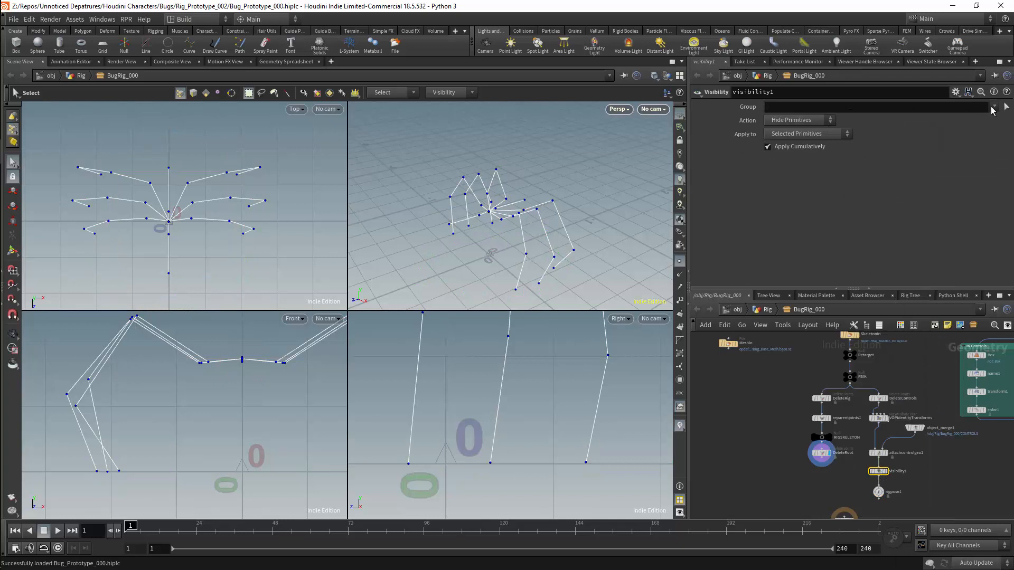
# Step: Set the Visibility node to hide the non-selected primitives of the kinefx_controls group
pyautogui.click(992, 107)
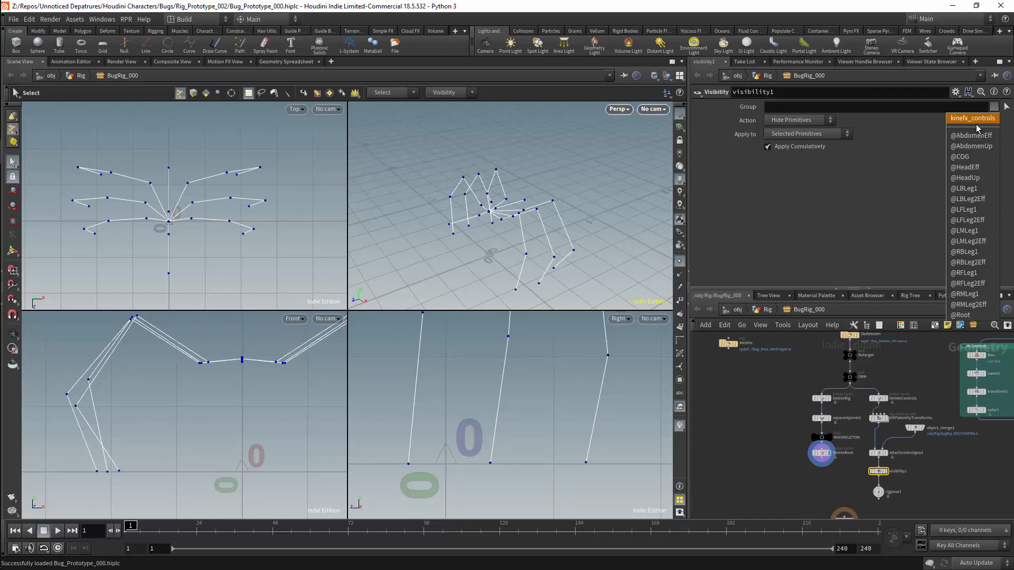
pyautogui.click(974, 119)
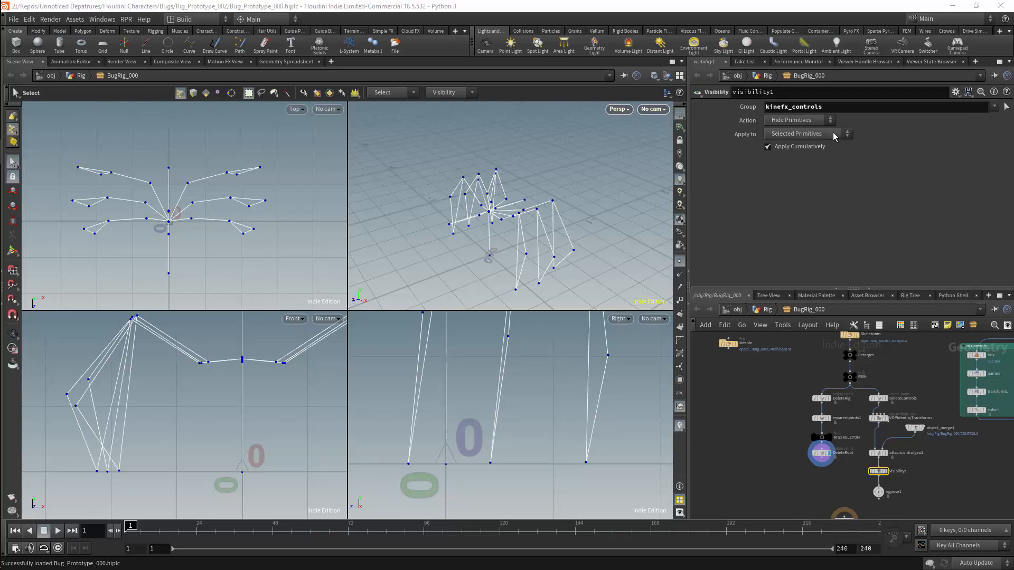
pyautogui.click(828, 121)
pyautogui.click(830, 122)
pyautogui.click(832, 123)
pyautogui.click(838, 132)
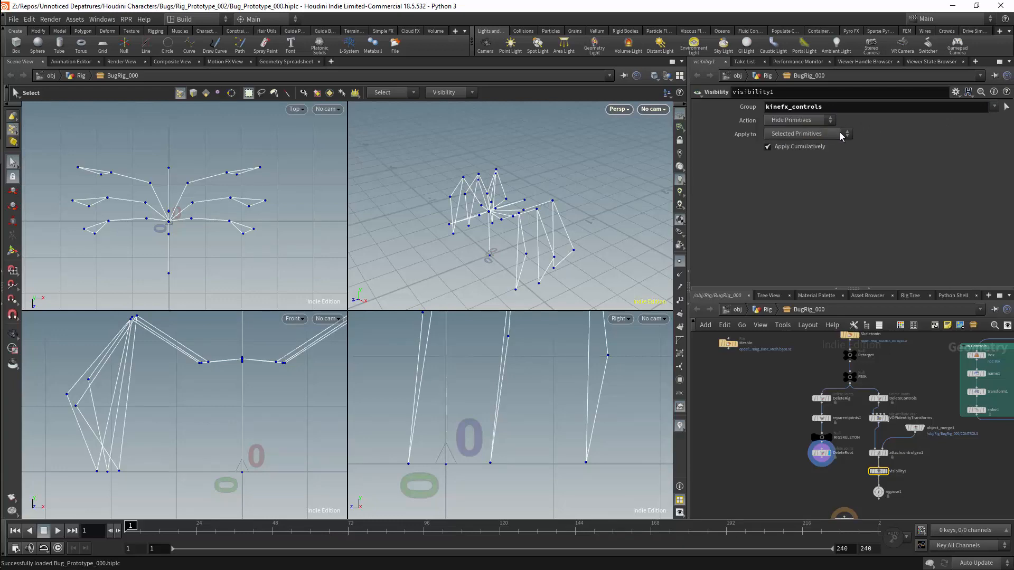
pyautogui.click(841, 135)
pyautogui.click(819, 151)
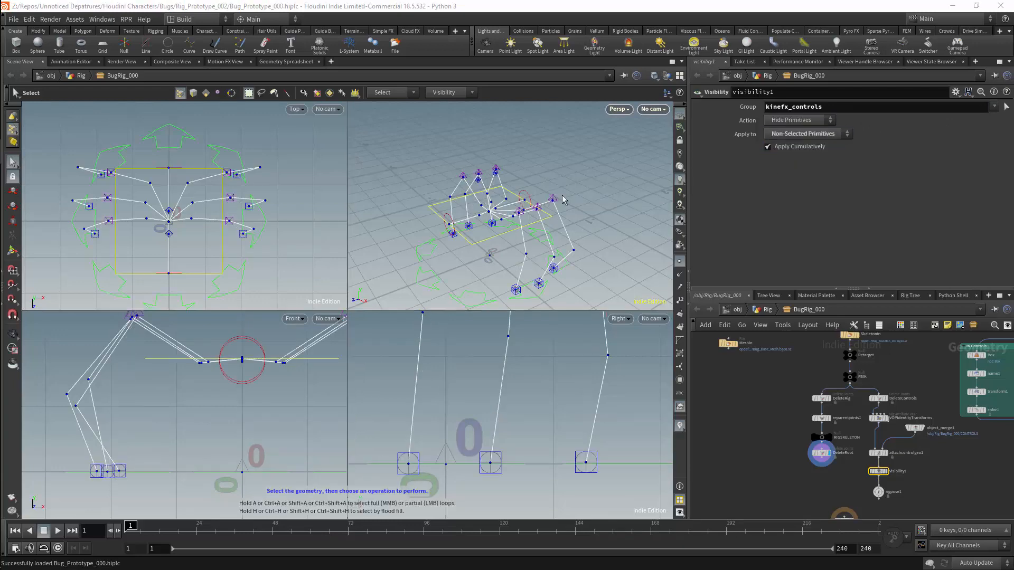
# Step: Save the scene file
pyautogui.press('Escape')
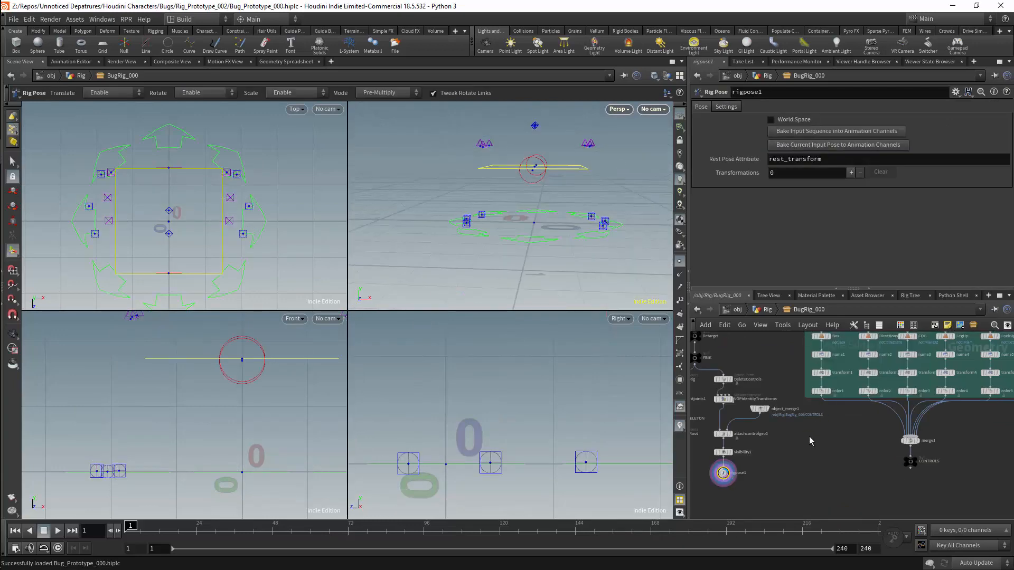
pyautogui.hotkey('ctrl', 's')
pyautogui.moveTo(802, 448); pyautogui.dragTo(898, 427, button='middle')
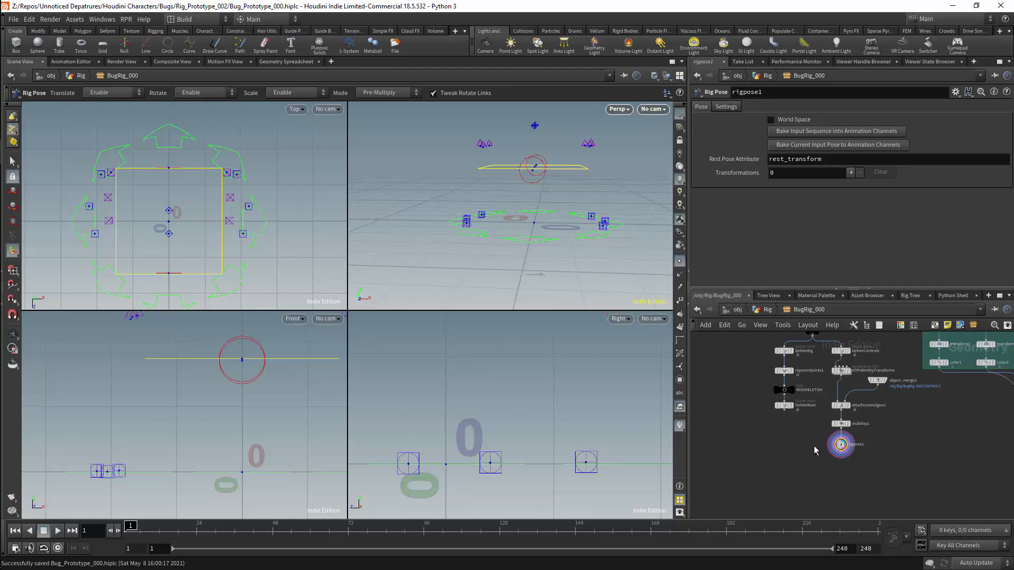
# Step: Translate the COG control in the rig pose by about -0.229, 0.076, 0.394
pyautogui.press('Escape')
pyautogui.moveTo(573, 175); pyautogui.dragTo(433, 205)
pyautogui.click(512, 223)
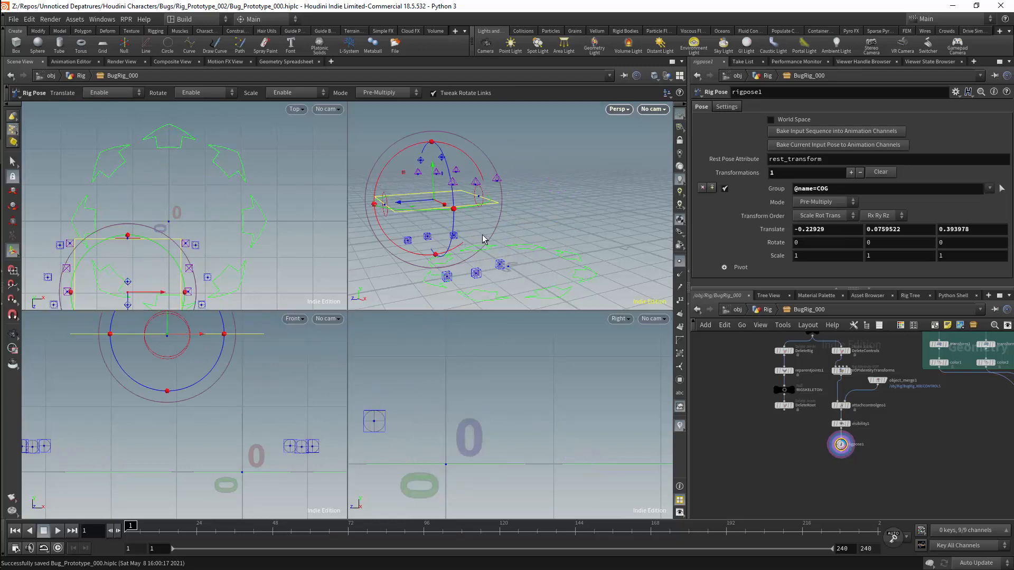
# Step: Select DeleteRoot to compare its skeleton with the moved controls, and undo the latest transform and selection changes
pyautogui.click(784, 405)
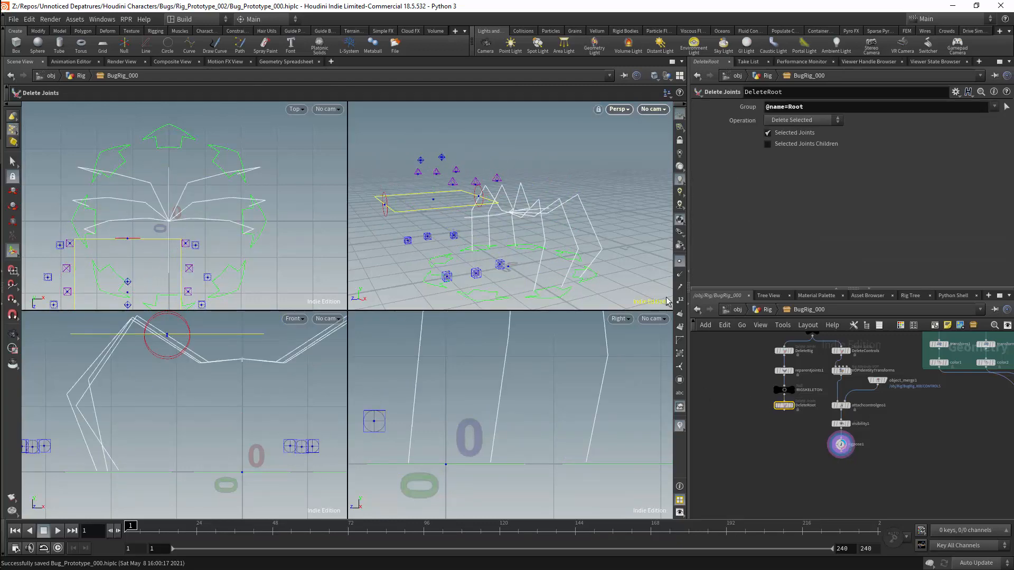
pyautogui.hotkey('ctrl', 'z')
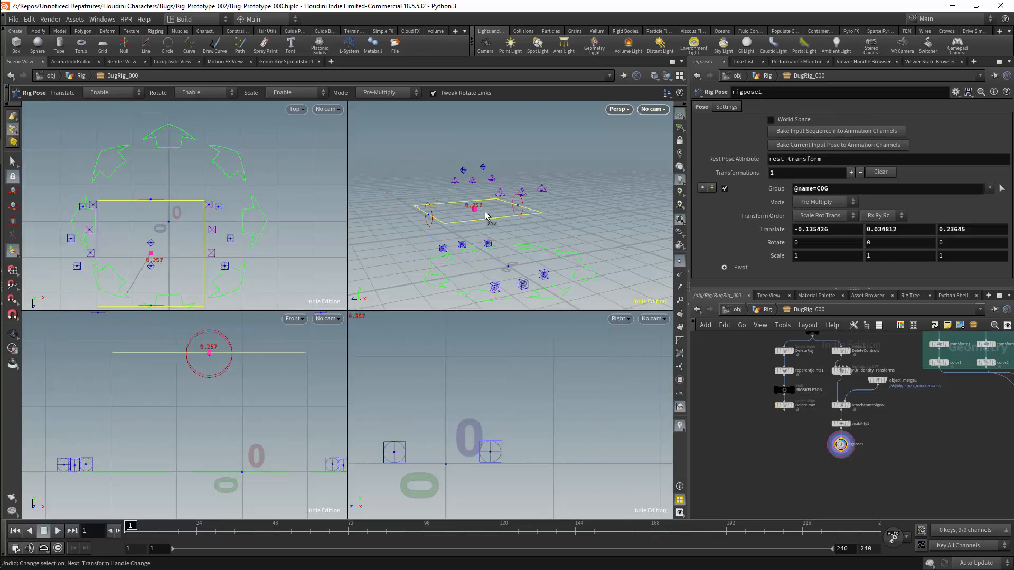
pyautogui.hotkey('ctrl', 'z')
pyautogui.hotkey('ctrl', 'z')
pyautogui.hotkey('ctrl', 'z')
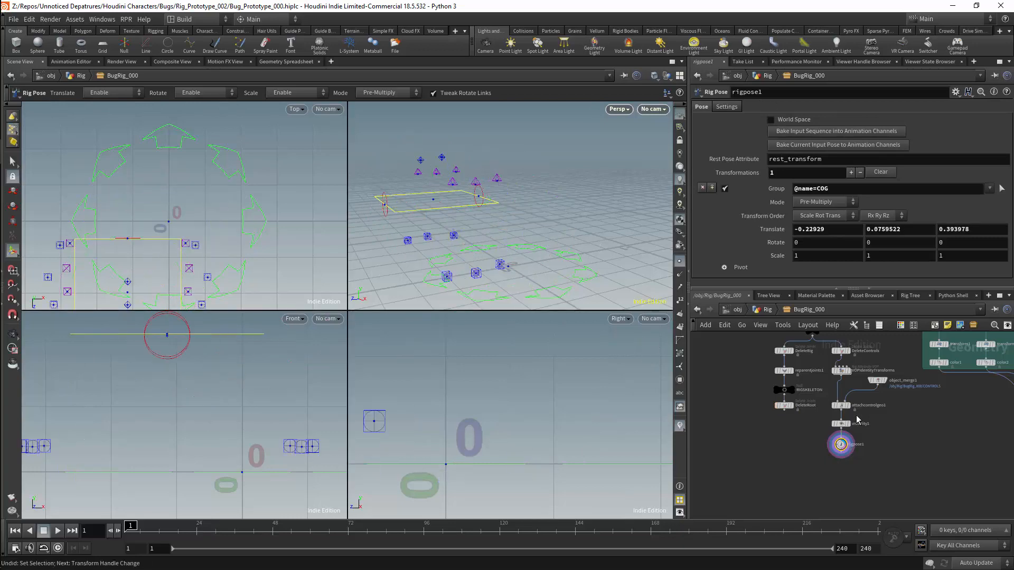
# Step: Move attachcontrolgeo1 and object_merge1 closer below VOPIdentityTransforms to make room above the Visibility node
pyautogui.keyDown('alt'); pyautogui.moveTo(486, 190); pyautogui.dragTo(411, 190); pyautogui.keyUp('alt')
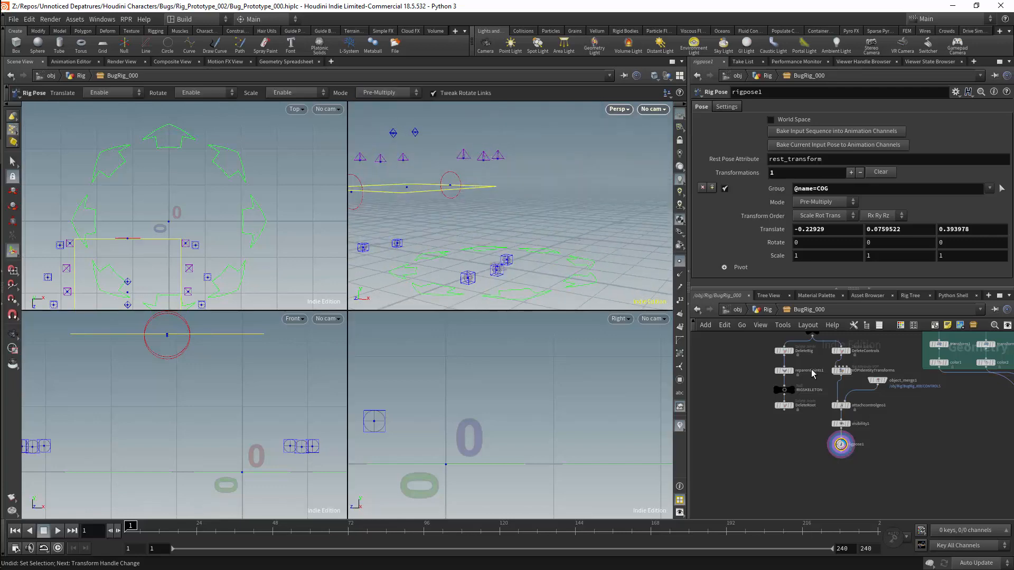
pyautogui.moveTo(875, 423); pyautogui.dragTo(883, 414, button='middle')
pyautogui.click(826, 383)
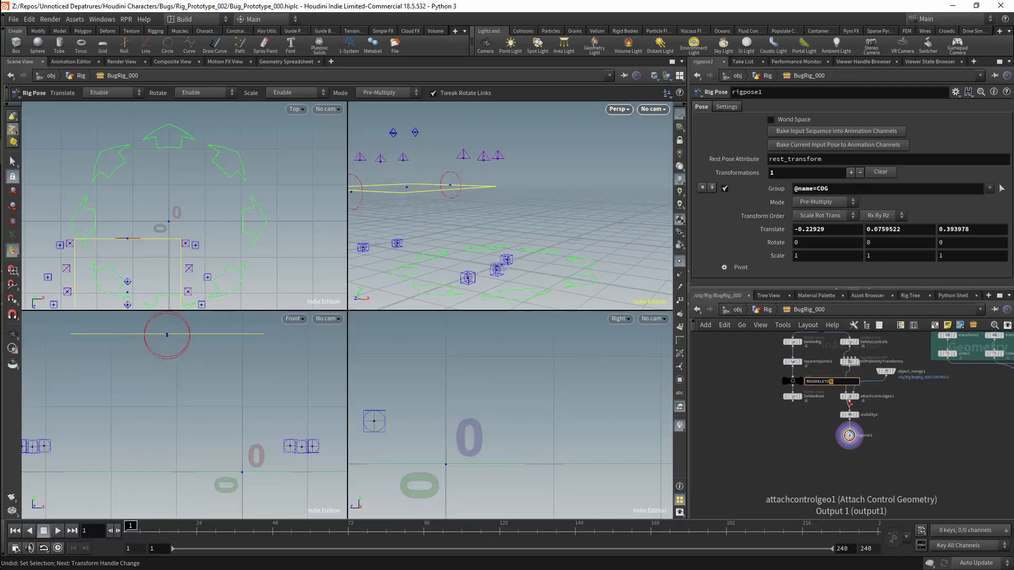
pyautogui.click(901, 400)
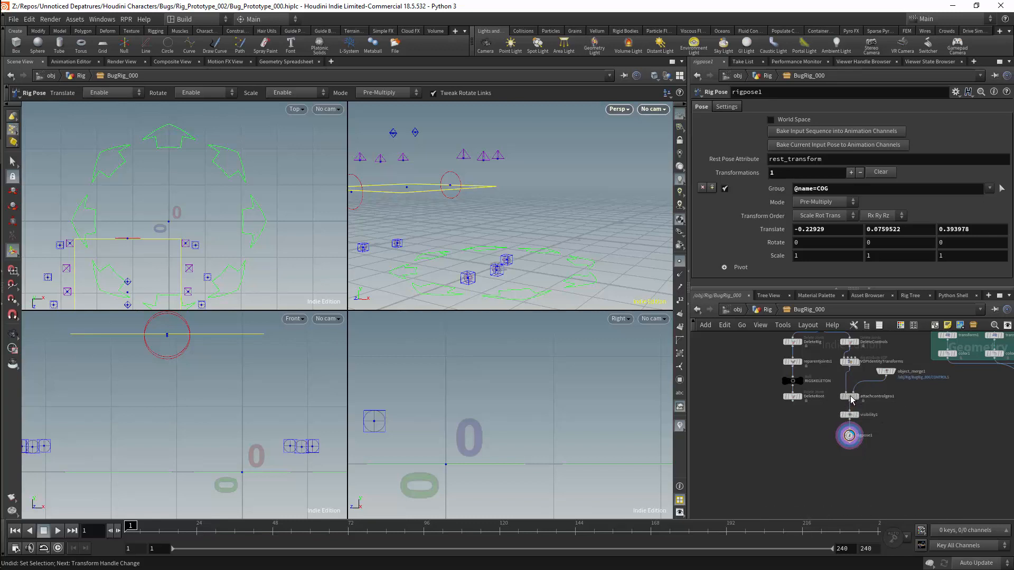
pyautogui.moveTo(849, 397); pyautogui.dragTo(879, 374)
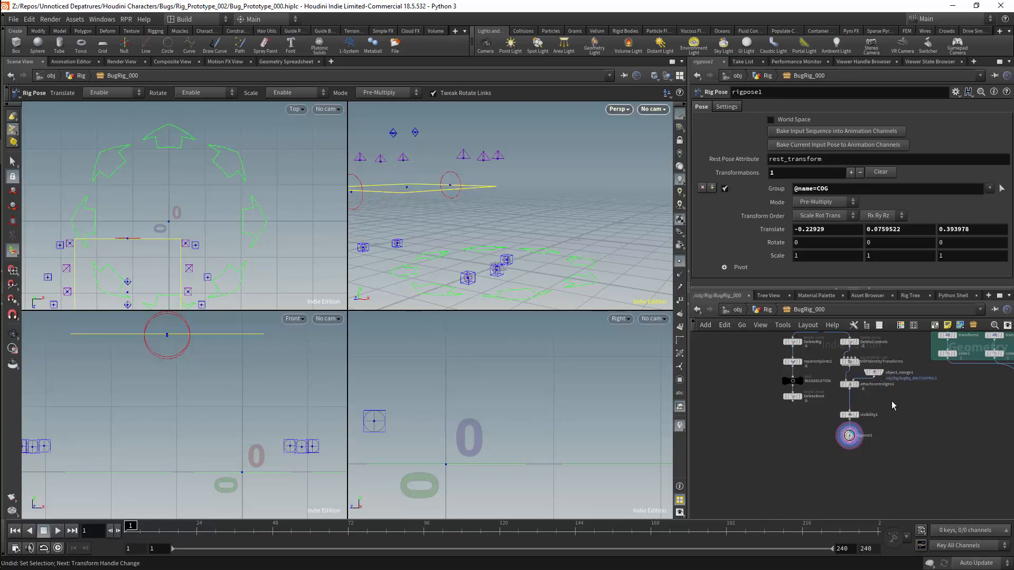
# Step: Insert a Reparent Joints node between attachcontrolgeo1 and the Visibility node, and name it ReparentRoot
pyautogui.press('Tab')
pyautogui.write('re')
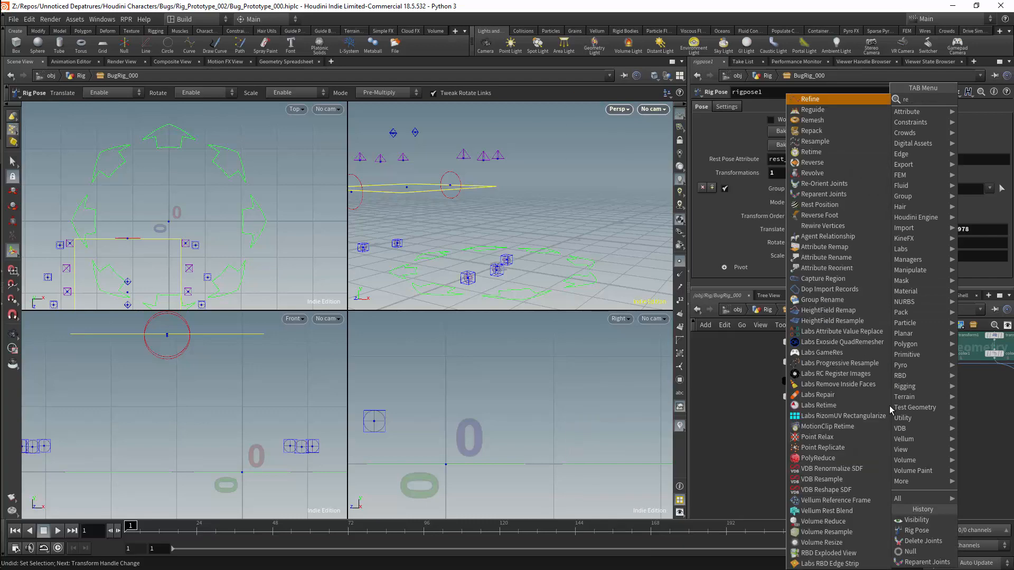
pyautogui.write('pa')
pyautogui.press('Down')
pyautogui.press('Return')
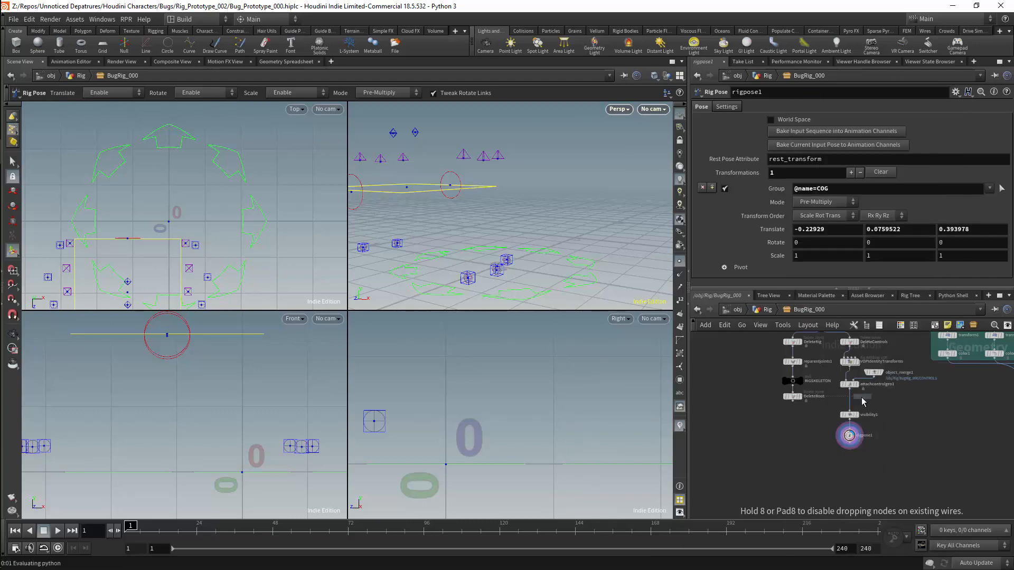
pyautogui.click(851, 402)
pyautogui.doubleClick(816, 94)
pyautogui.write('ReparentRoot')
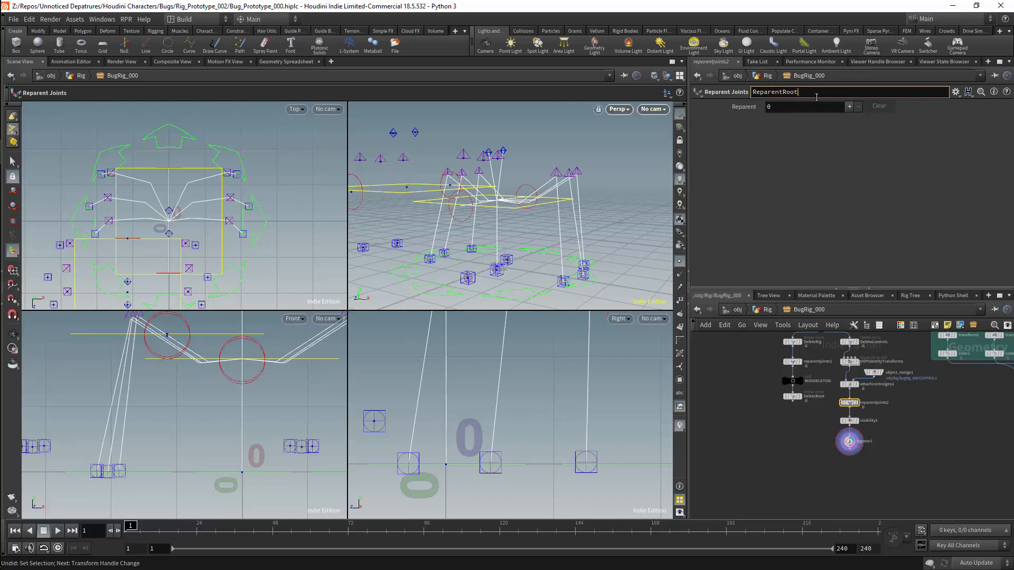
pyautogui.press('Return')
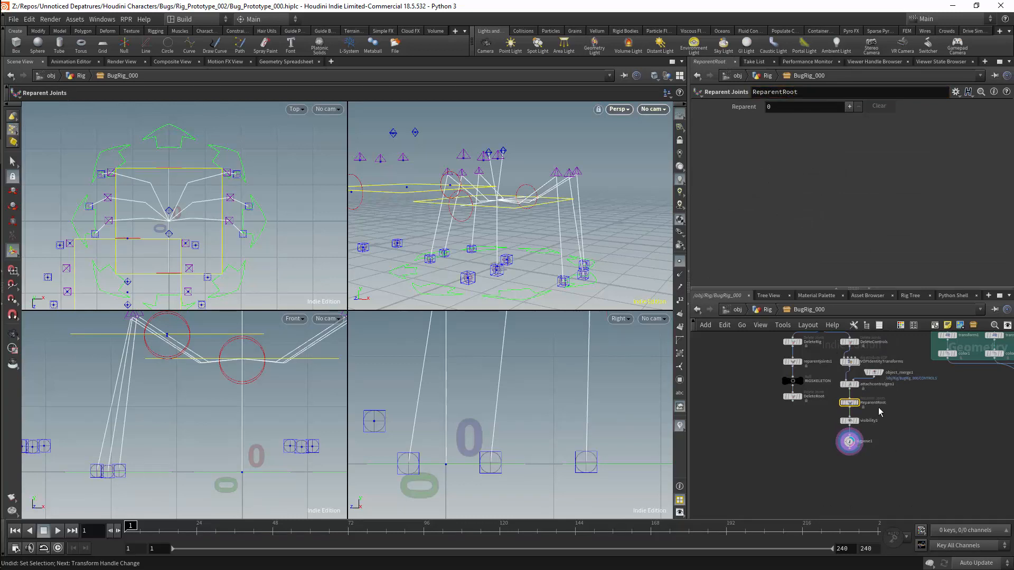
# Step: Add one reparent entry to ReparentRoot that parents all joints (*) to the Root joint
pyautogui.click(849, 107)
pyautogui.click(1004, 123)
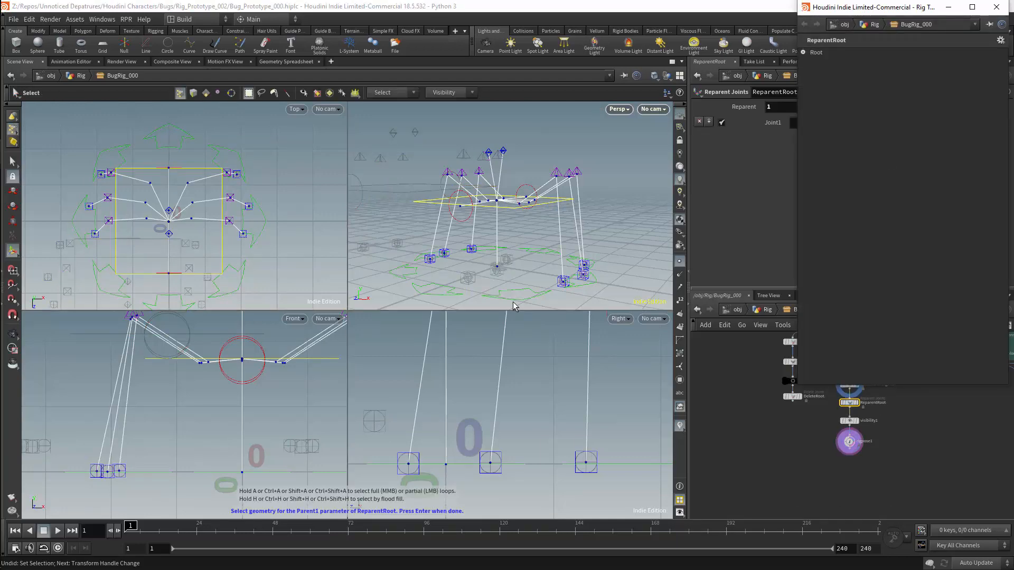
pyautogui.click(515, 300)
pyautogui.click(817, 54)
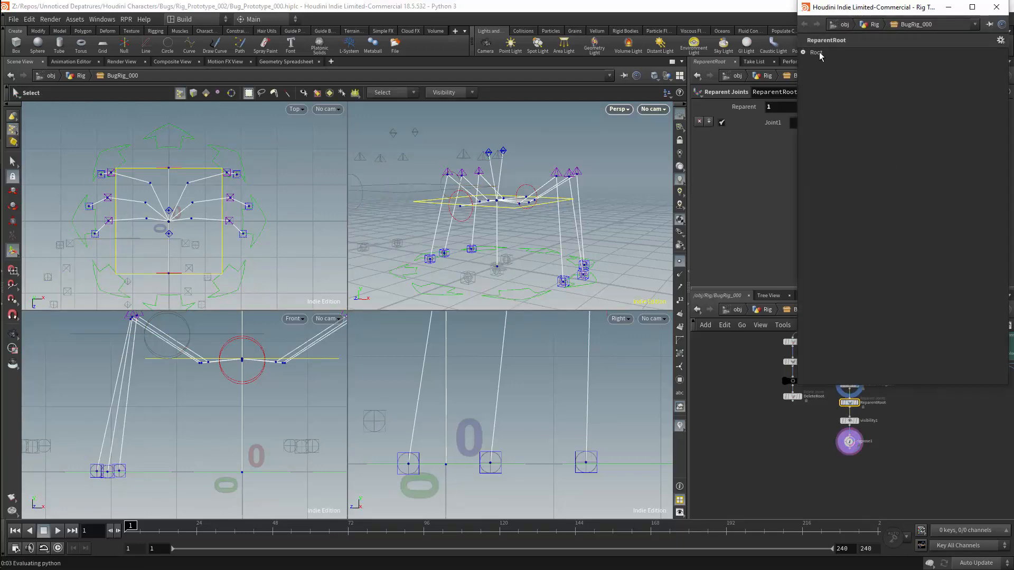
pyautogui.press('Return')
pyautogui.click(811, 123)
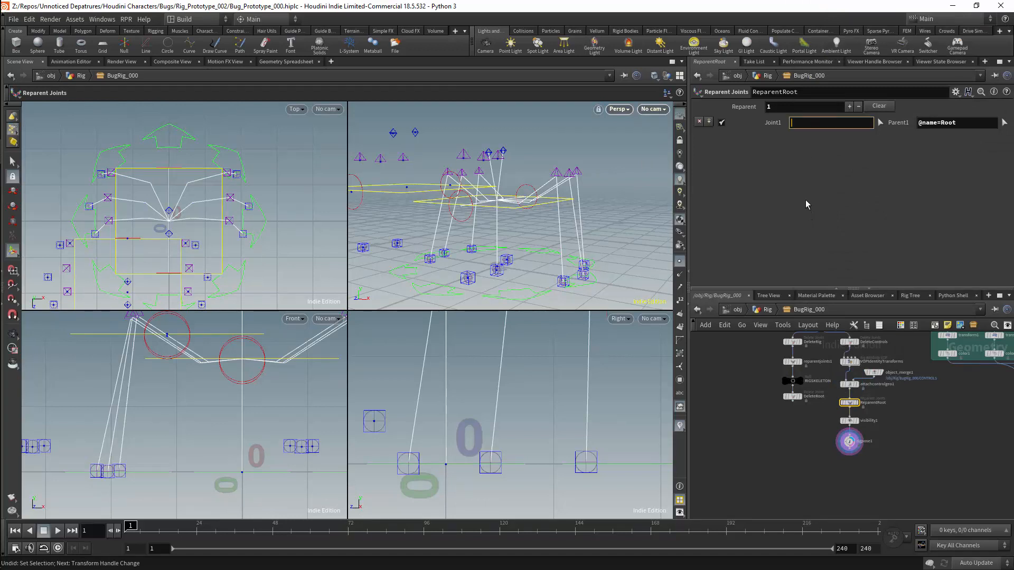
pyautogui.write('*')
pyautogui.press('Return')
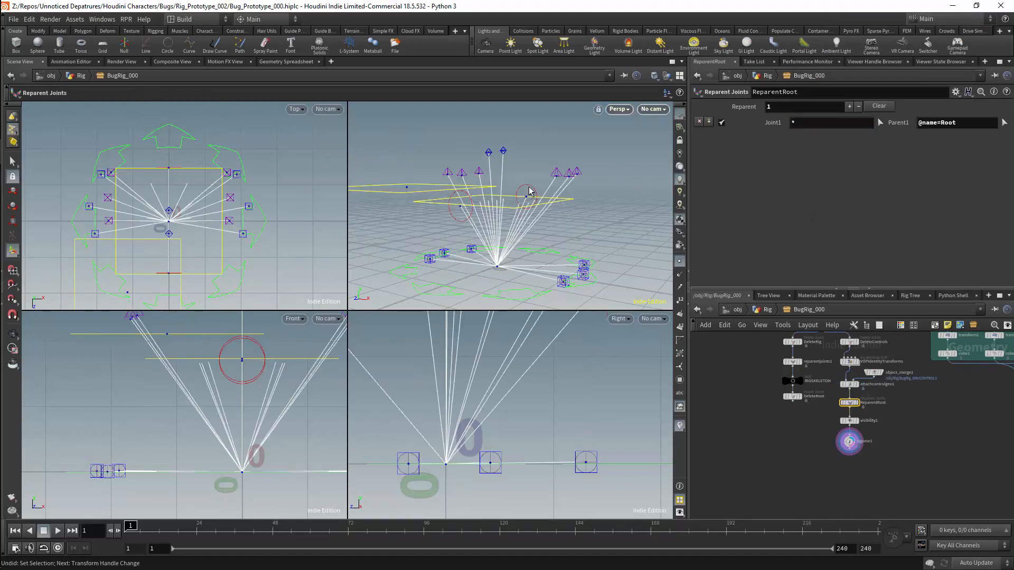
# Step: Examine the COG control in the rig pose after reparenting, and compare it with the DeleteRoot skeleton
pyautogui.press('Escape')
pyautogui.moveTo(529, 192); pyautogui.dragTo(559, 164)
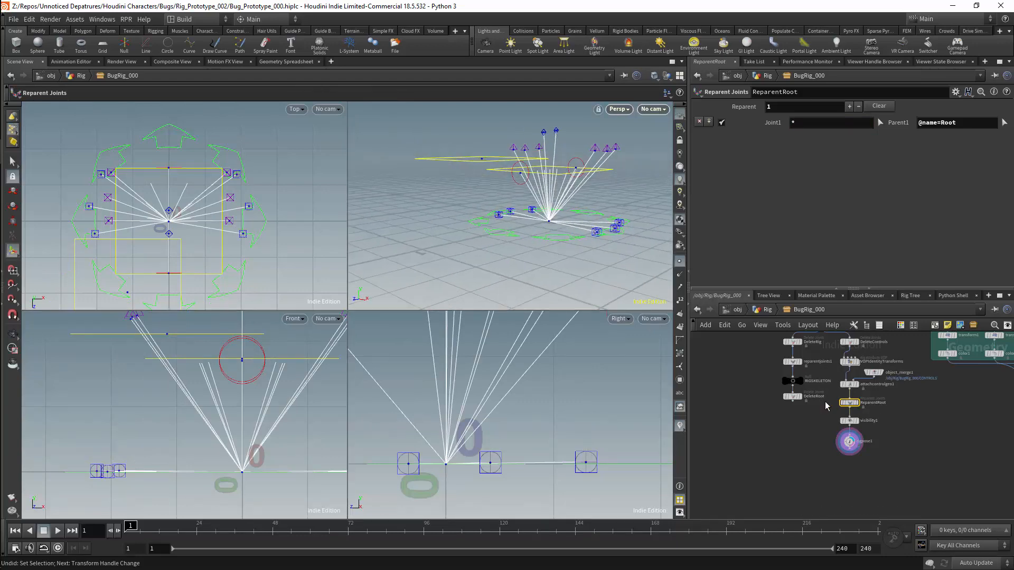
pyautogui.click(848, 441)
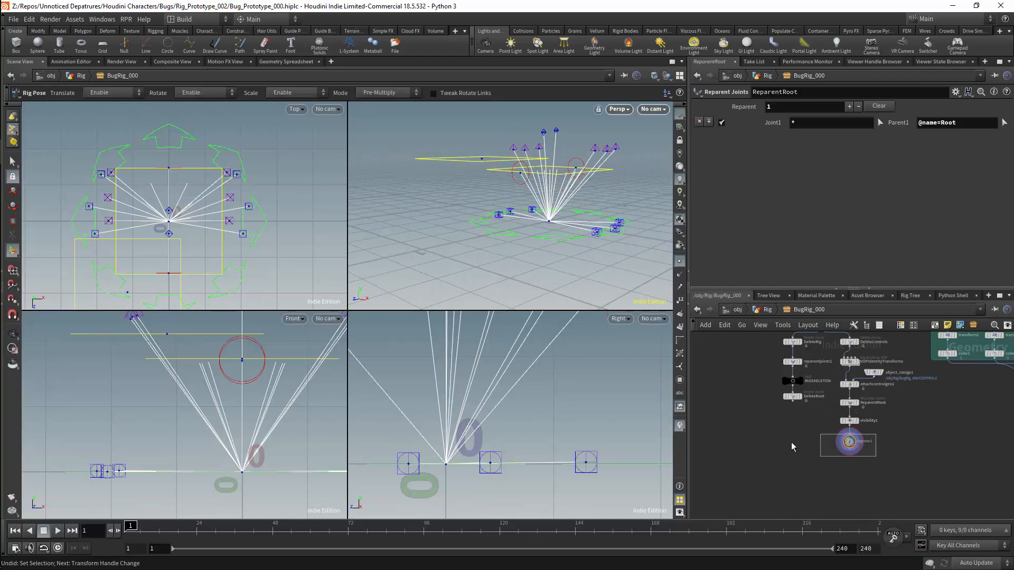
pyautogui.click(480, 159)
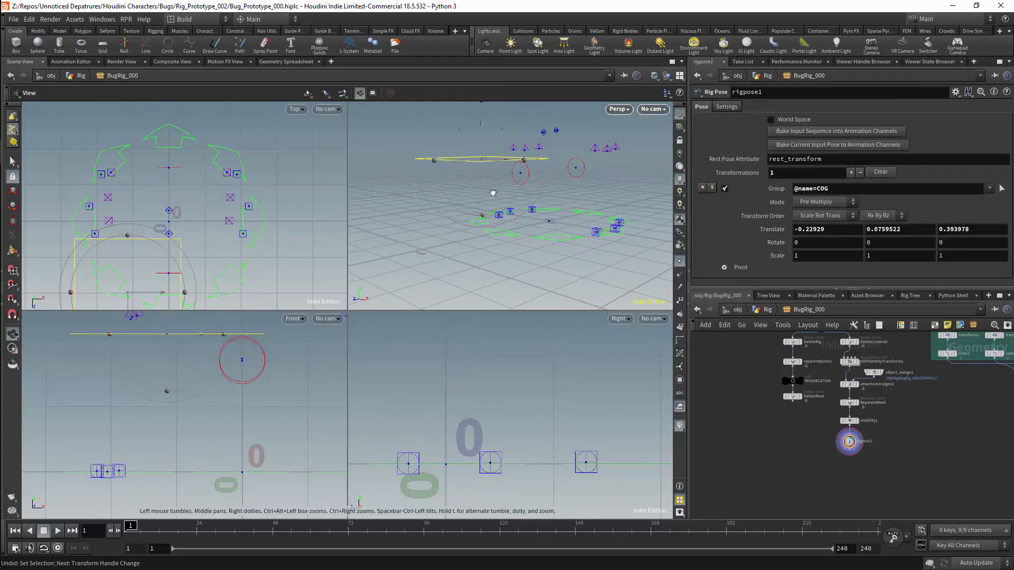
pyautogui.keyDown('alt'); pyautogui.moveTo(493, 193); pyautogui.dragTo(448, 131); pyautogui.keyUp('alt')
pyautogui.keyDown('alt'); pyautogui.moveTo(473, 177); pyautogui.dragTo(531, 170); pyautogui.keyUp('alt')
pyautogui.click(792, 397)
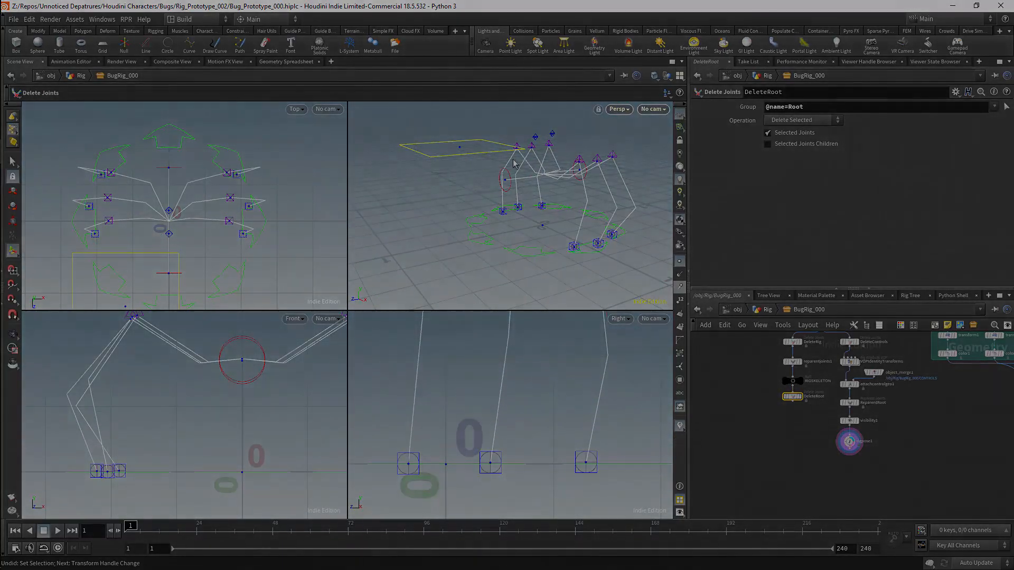